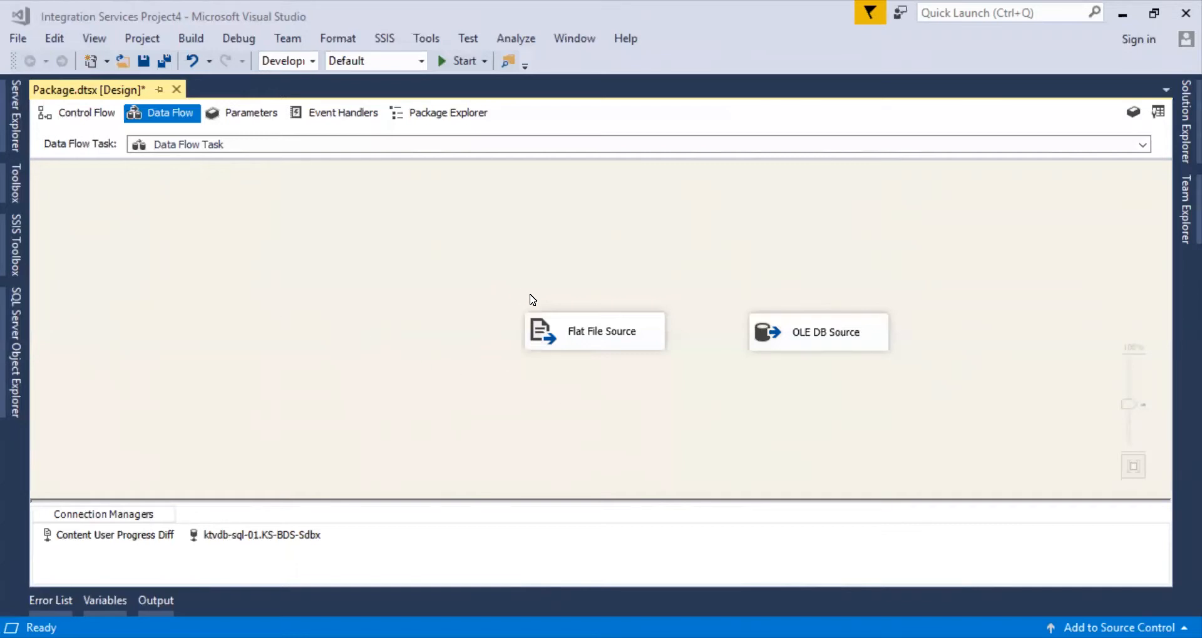
Step: Add a Sort transformation below the Flat File Source and another below the OLE DB Source
left_click_drag(538, 326, 540, 337)
left_click(15, 254)
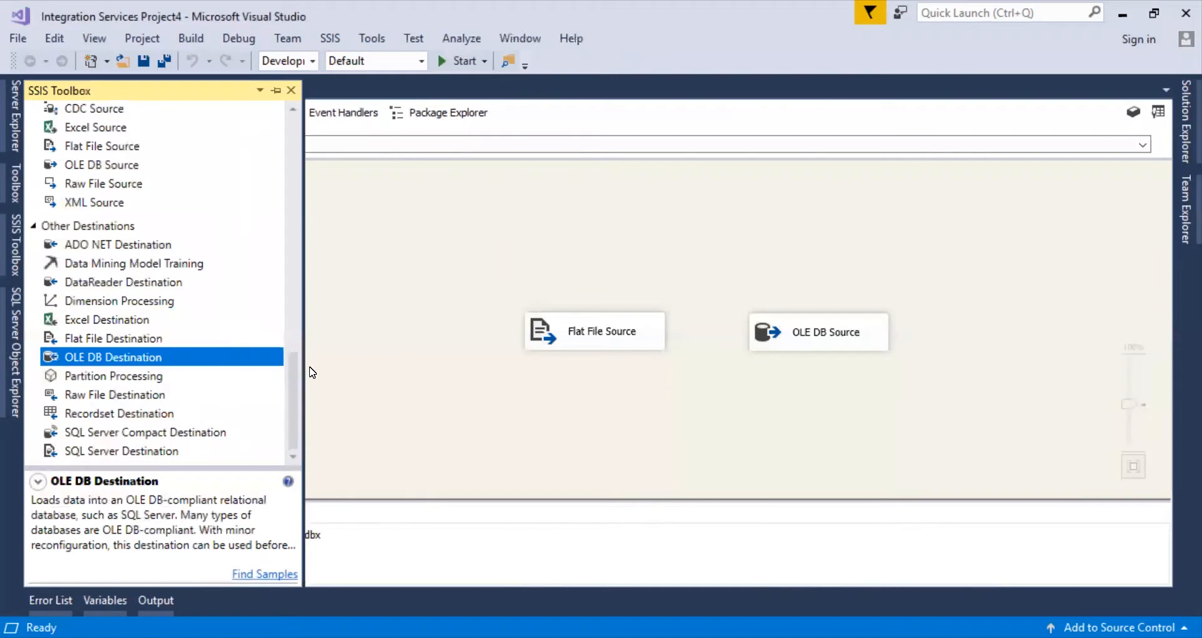
left_click_drag(296, 373, 572, 392)
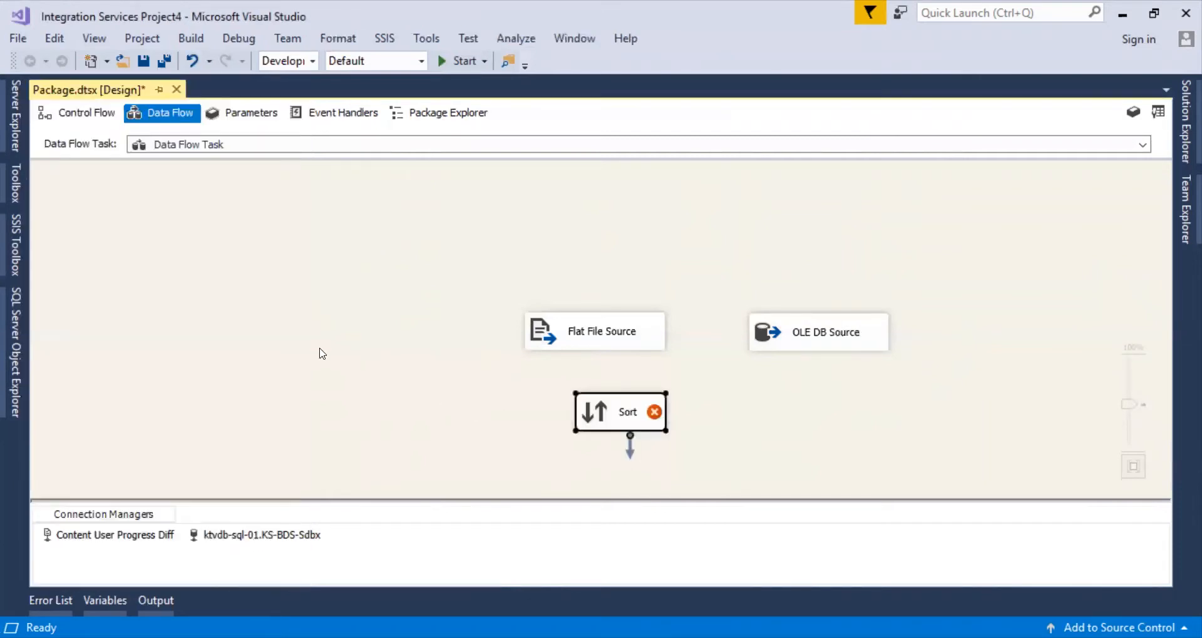
left_click(16, 236)
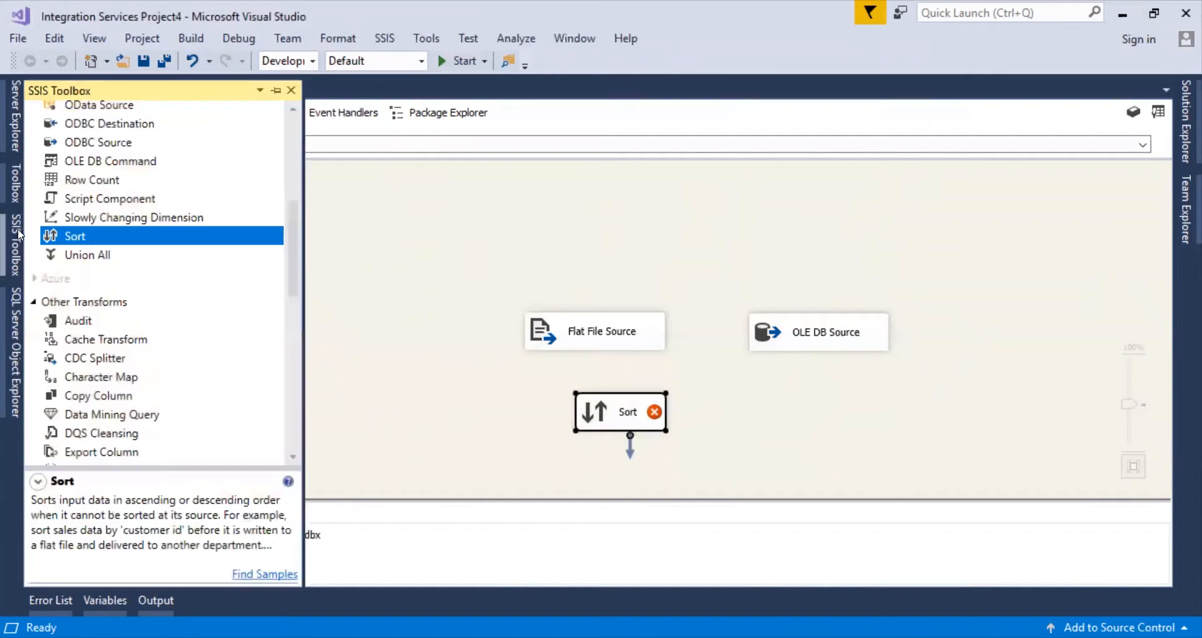
left_click_drag(59, 240, 808, 397)
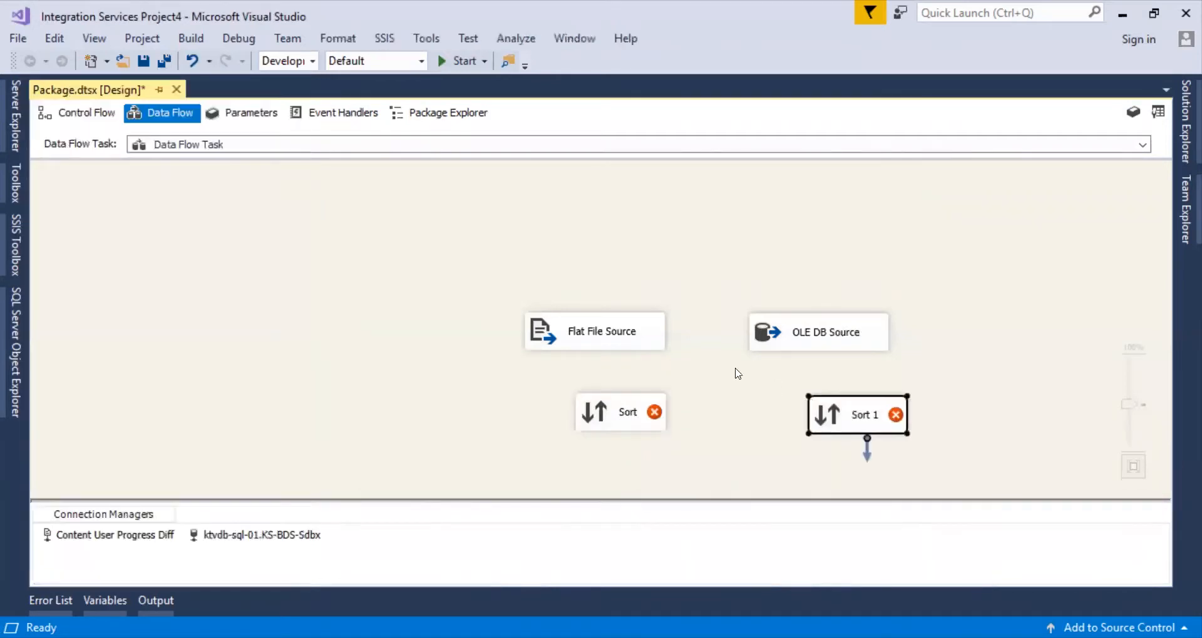
Step: Connect the Flat File Source output to Sort and the OLE DB Source output to Sort 1
left_click(561, 336)
left_click_drag(605, 374, 606, 400)
left_click(820, 346)
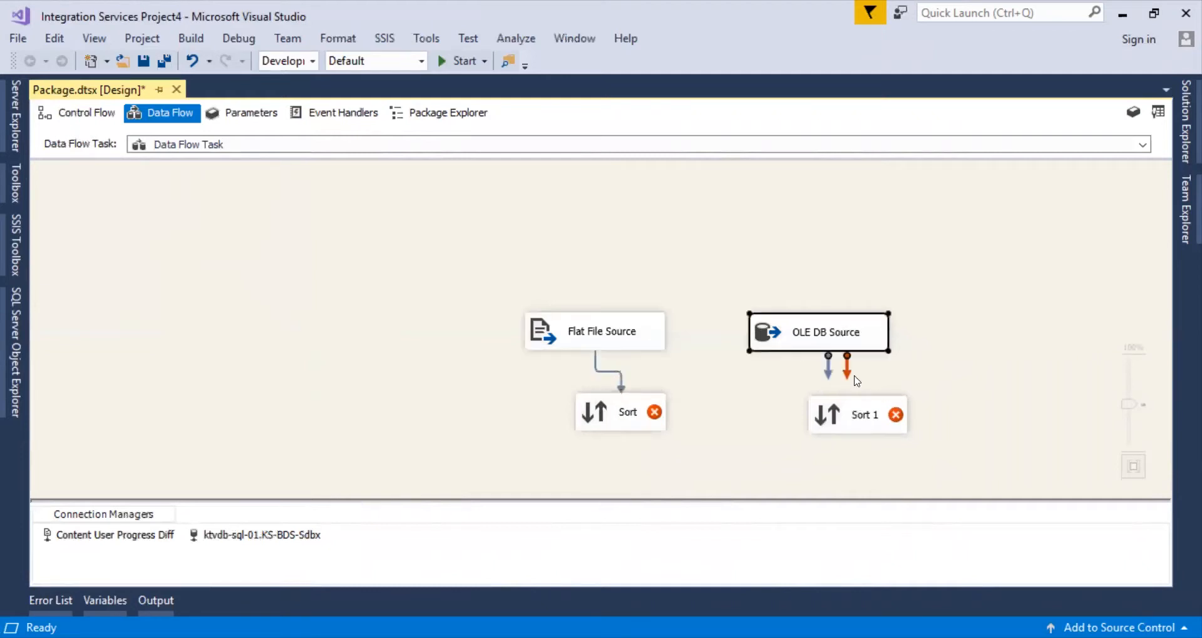
left_click_drag(827, 368, 830, 404)
Step: Configure the Sort under the Flat File Source to order by ContentObjectId and then UserId, both ascending
left_click(617, 426)
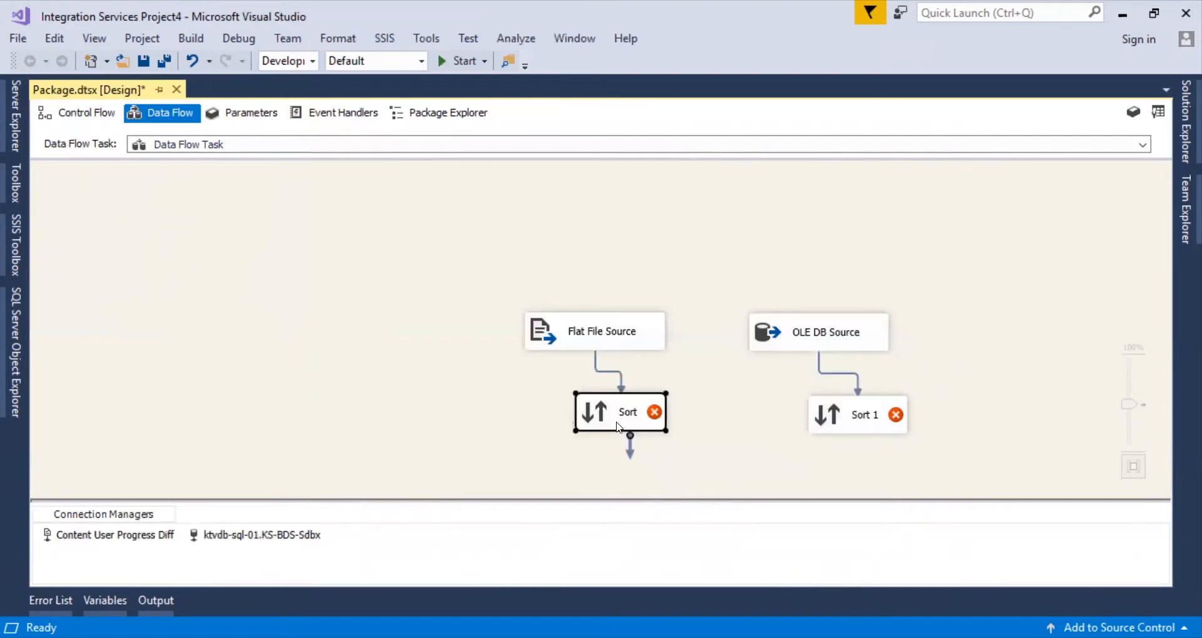
double_click(617, 426)
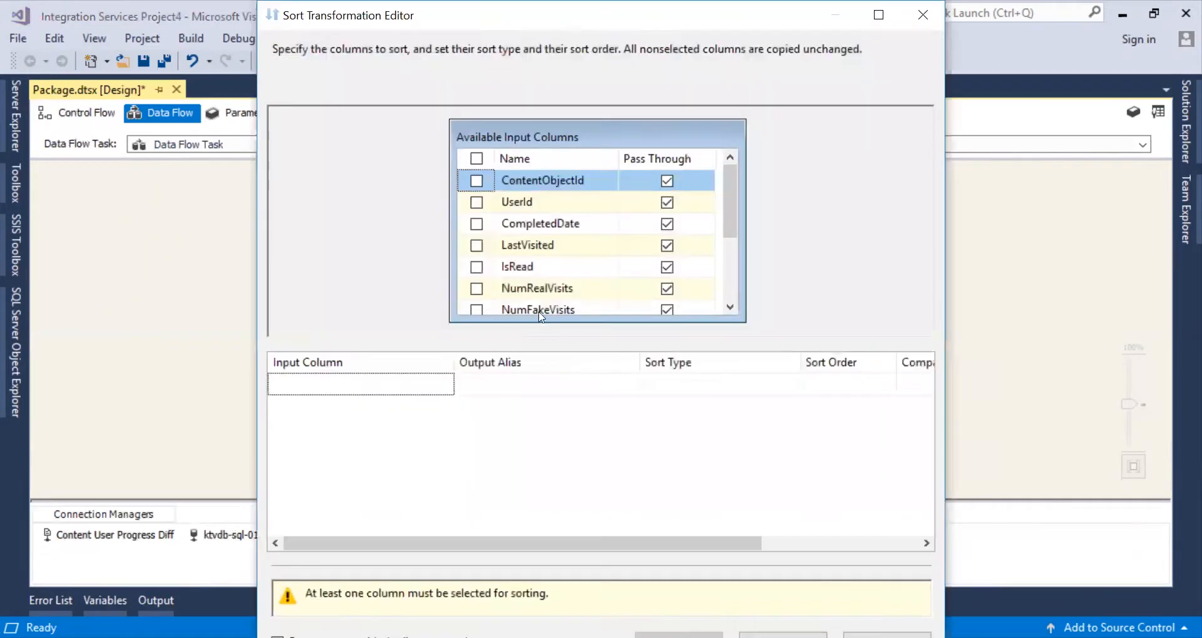
left_click(476, 183)
left_click(477, 203)
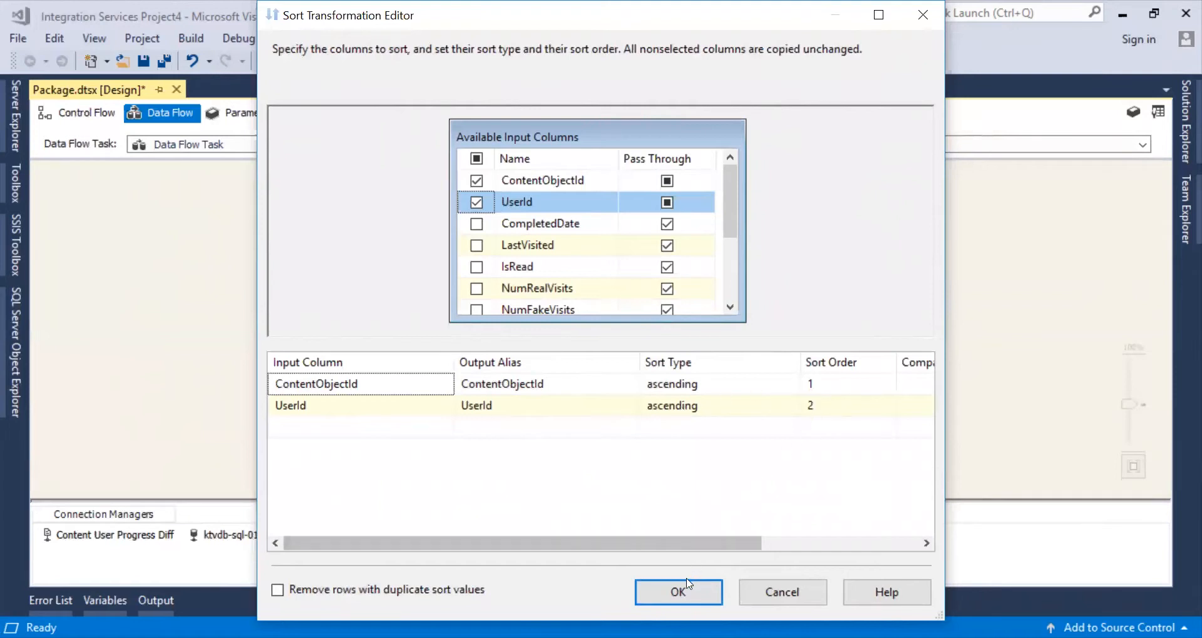
left_click(677, 598)
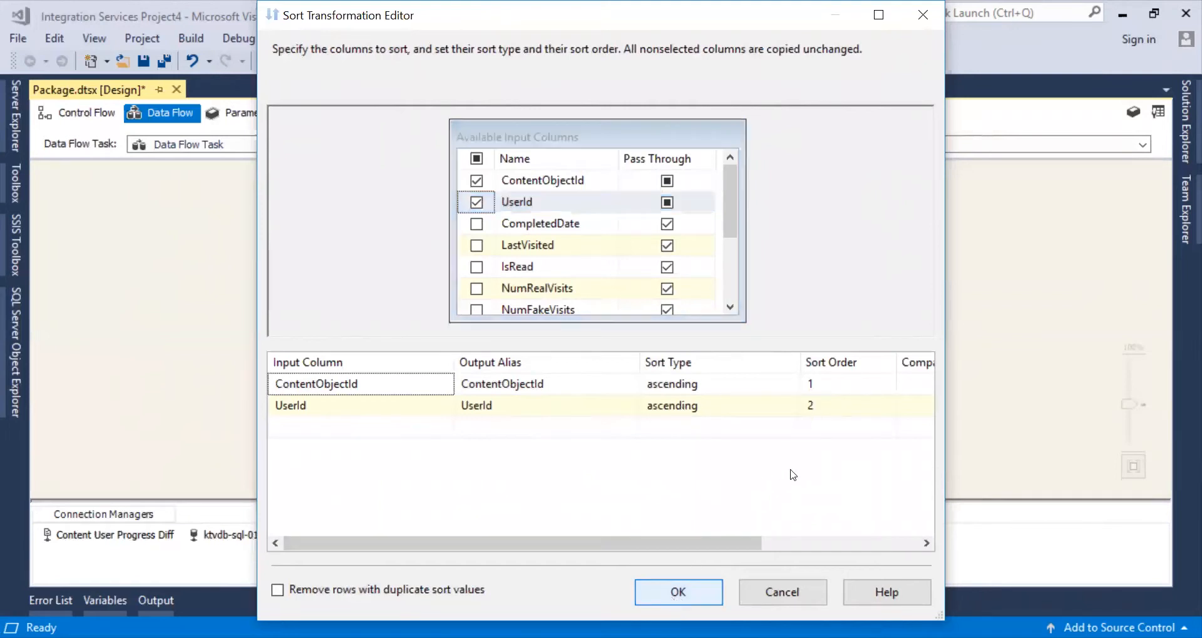
Step: Configure Sort 1 under the OLE DB Source to order by ContentObjectId and then UserId, both ascending
left_click(839, 418)
double_click(839, 418)
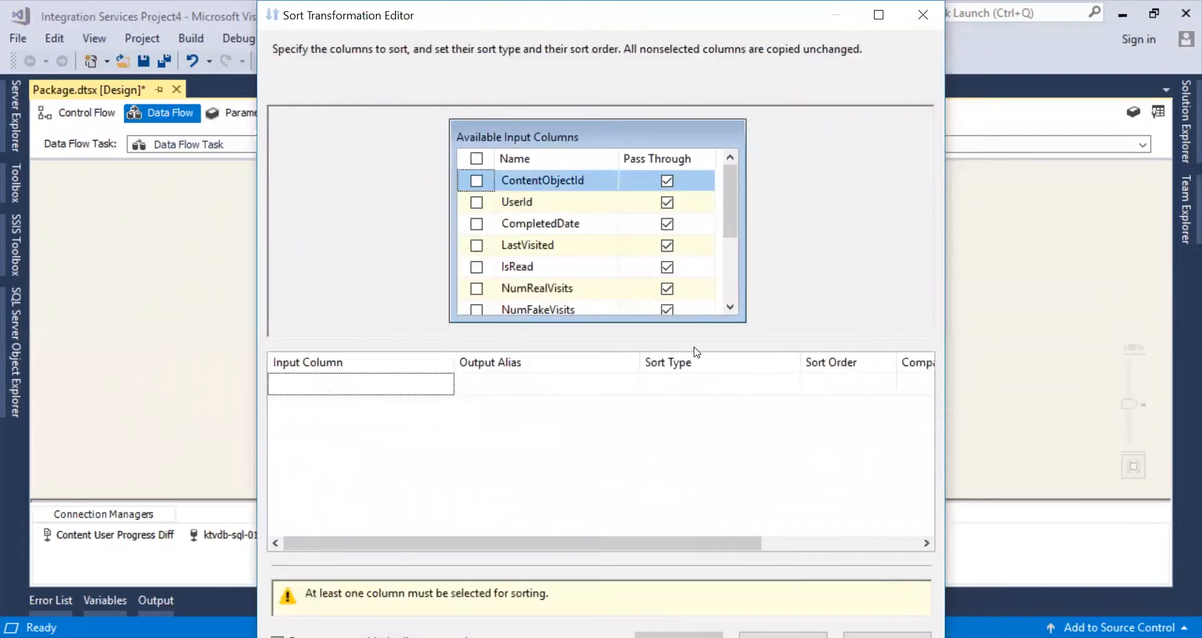
left_click(476, 182)
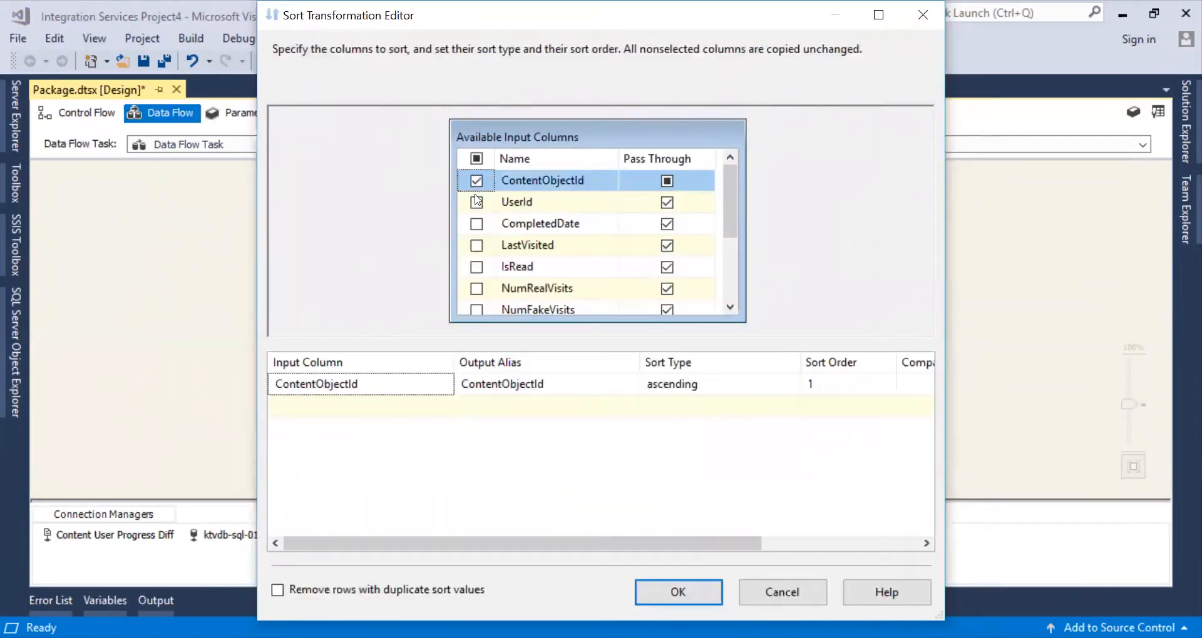
left_click(476, 202)
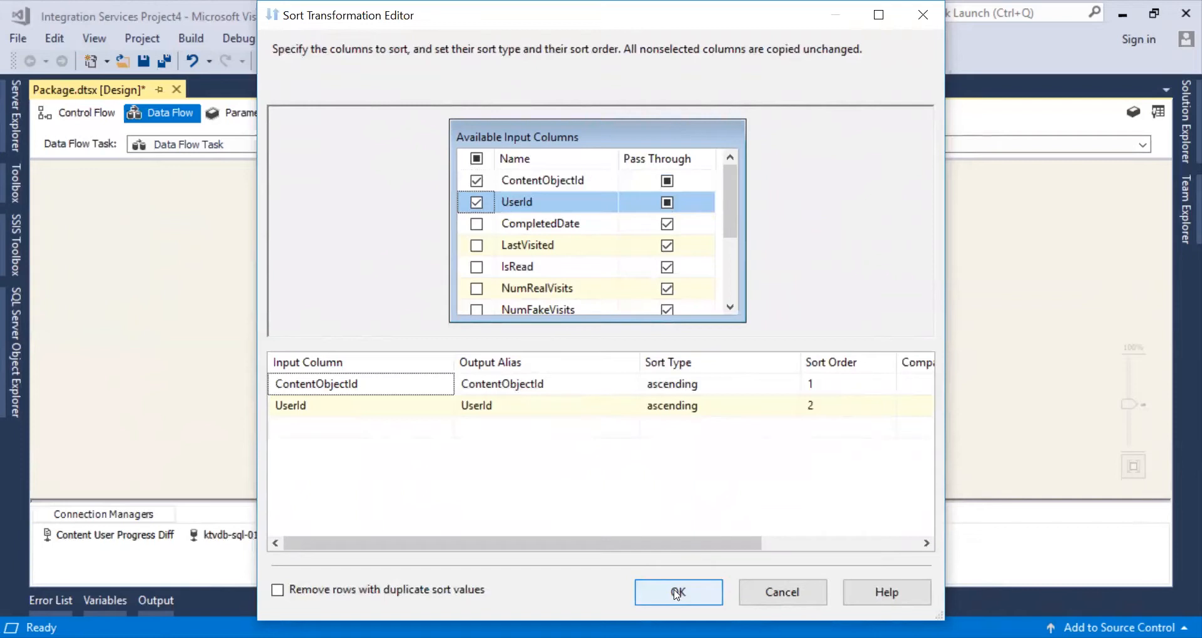
left_click(677, 593)
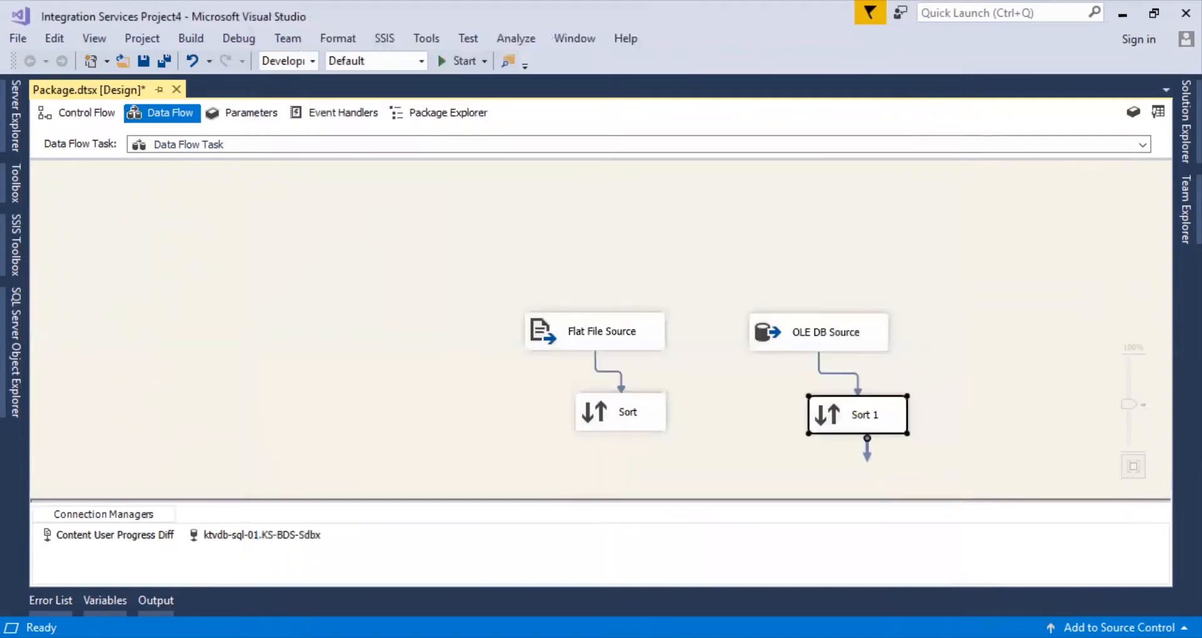
Step: Add a Merge Join transformation to the data flow, centred below the two Sort components
left_click(14, 247)
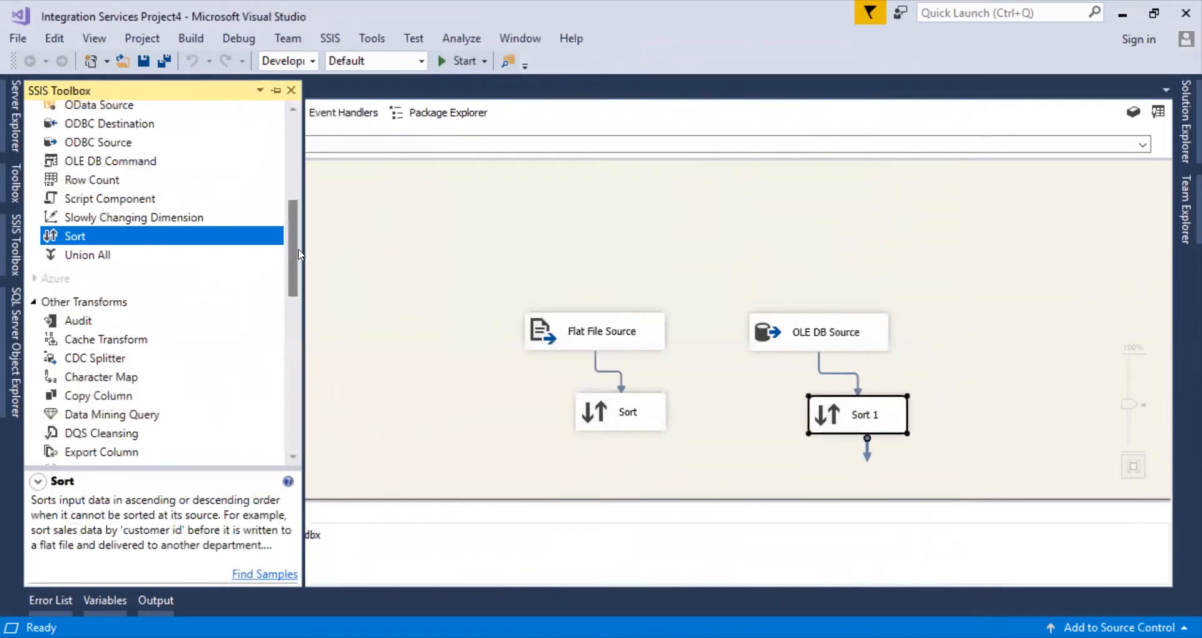
left_click_drag(300, 254, 302, 323)
scroll(172, 209, "up", 7)
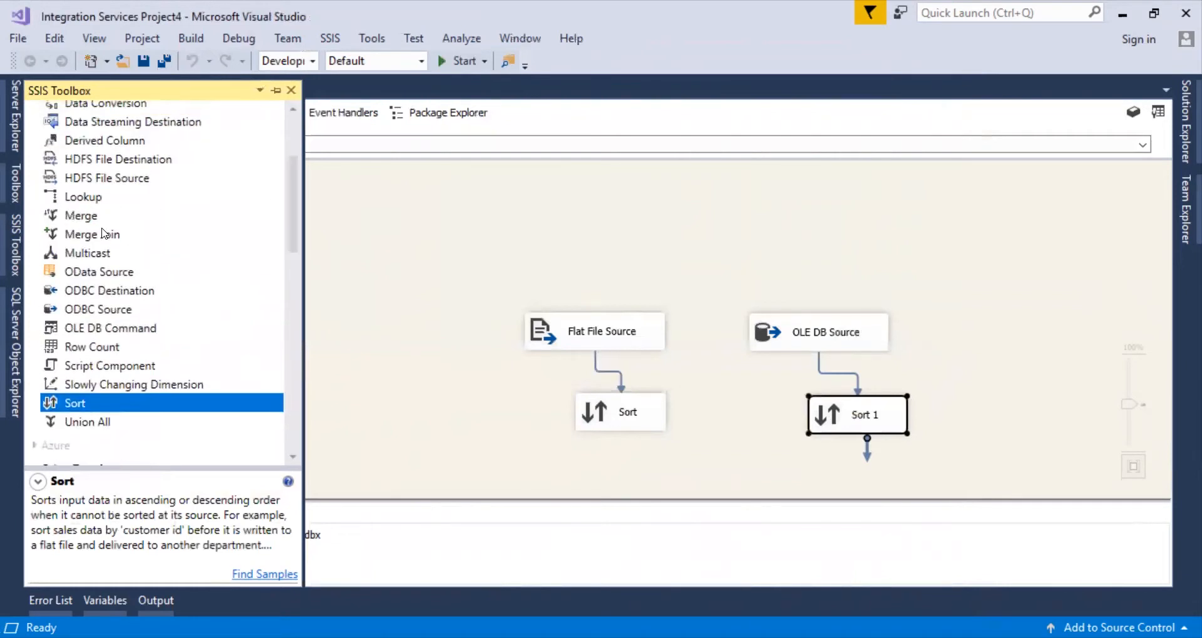
left_click_drag(106, 236, 726, 471)
left_click_drag(796, 441, 747, 443)
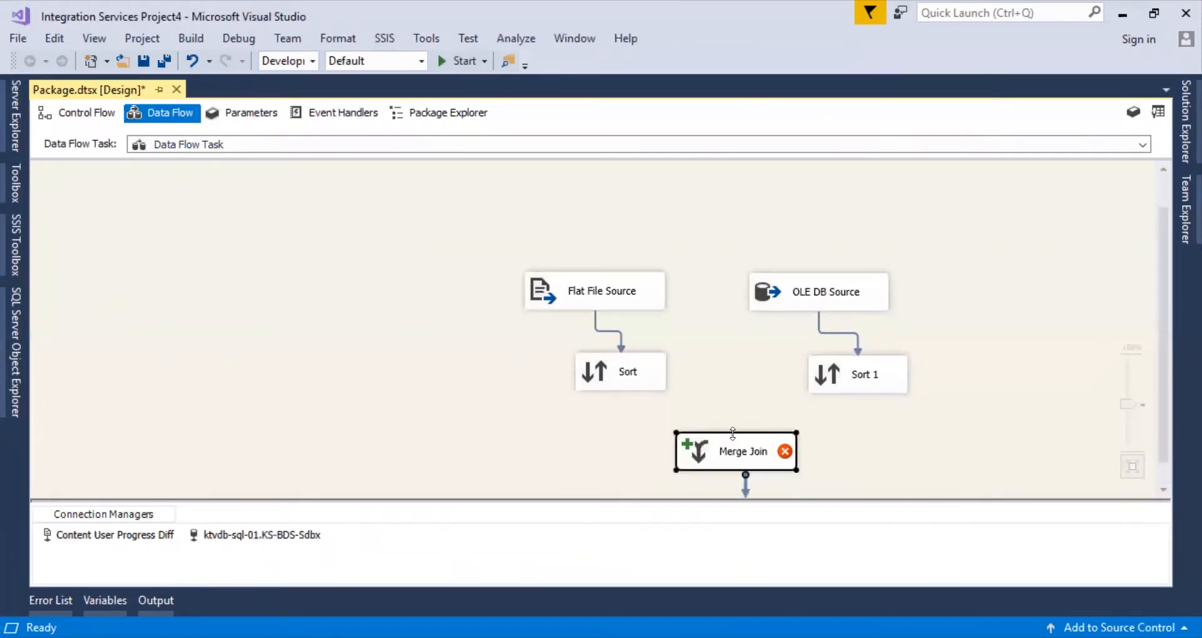
Step: Connect the Sort output to the Merge Join Left Input and the Sort 1 output to the remaining Merge Join input
left_click(640, 375)
left_click_drag(631, 408, 724, 442)
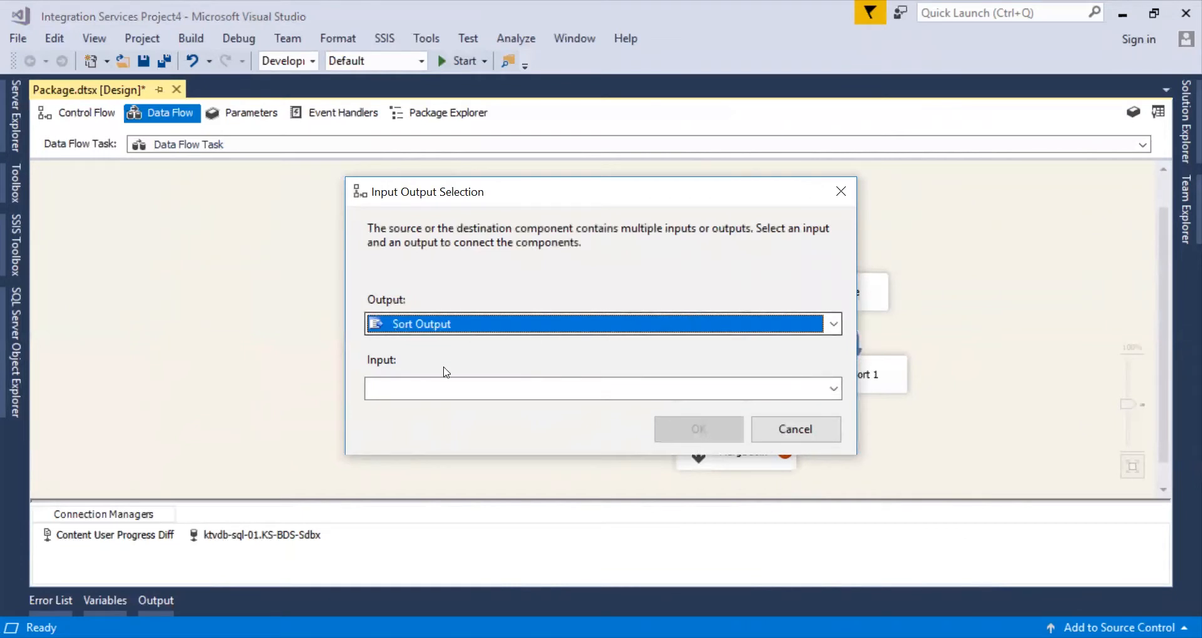
left_click(445, 390)
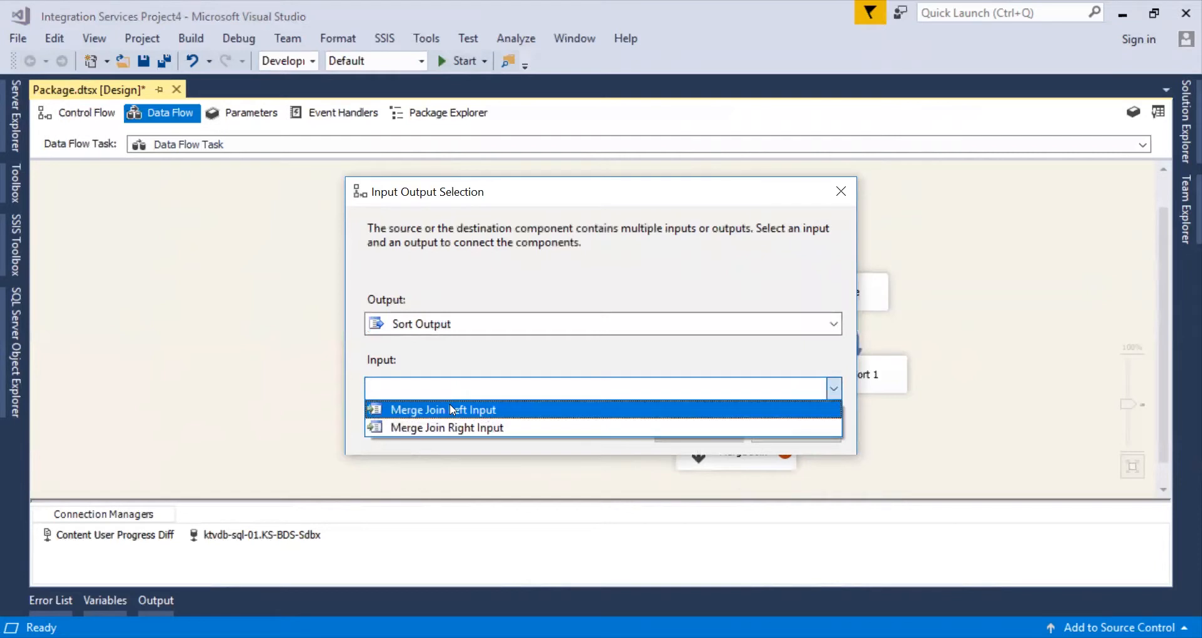
left_click(450, 409)
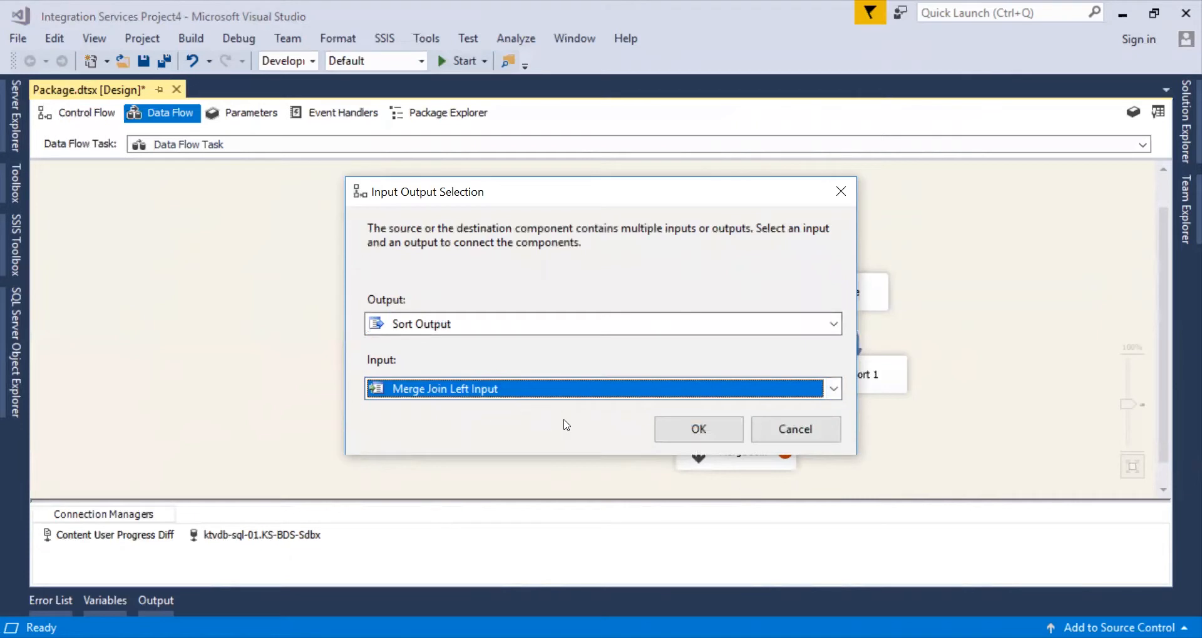
left_click(715, 432)
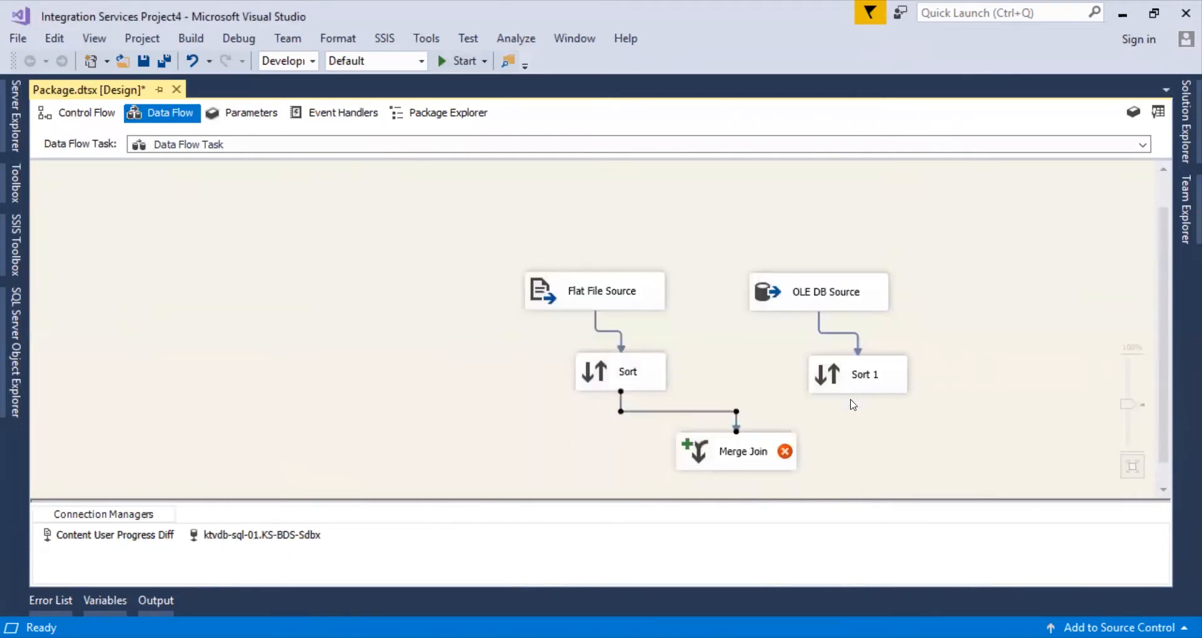
left_click(873, 388)
left_click_drag(866, 414, 766, 443)
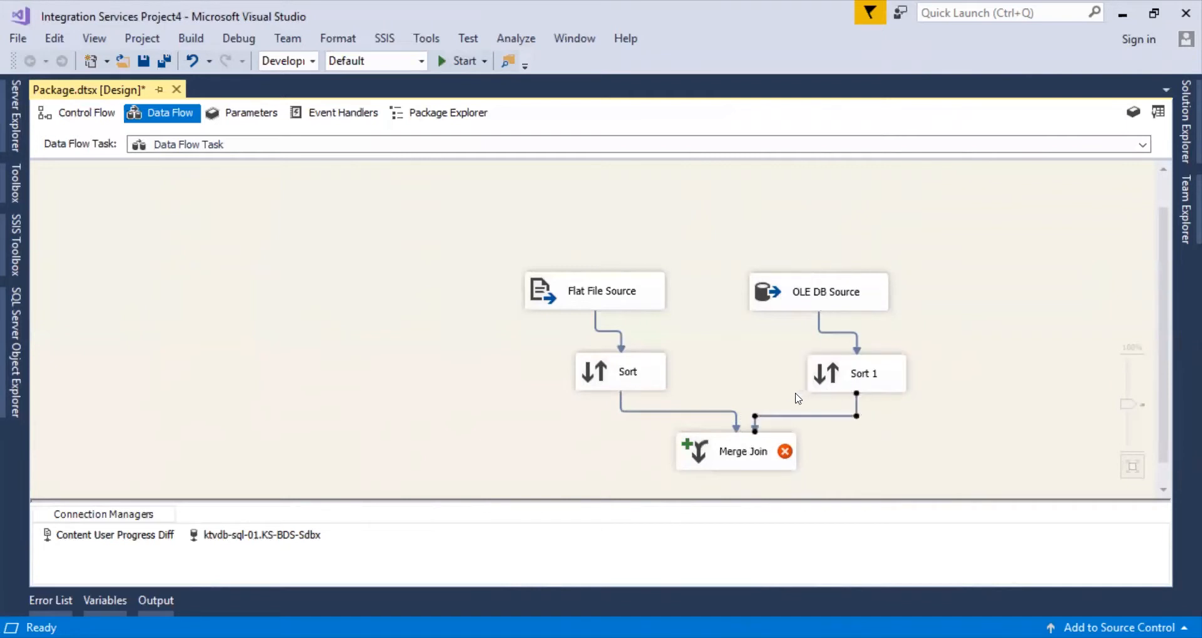
Step: Set the Merge Join transformation's join type to Left outer join
left_click(748, 448)
double_click(748, 448)
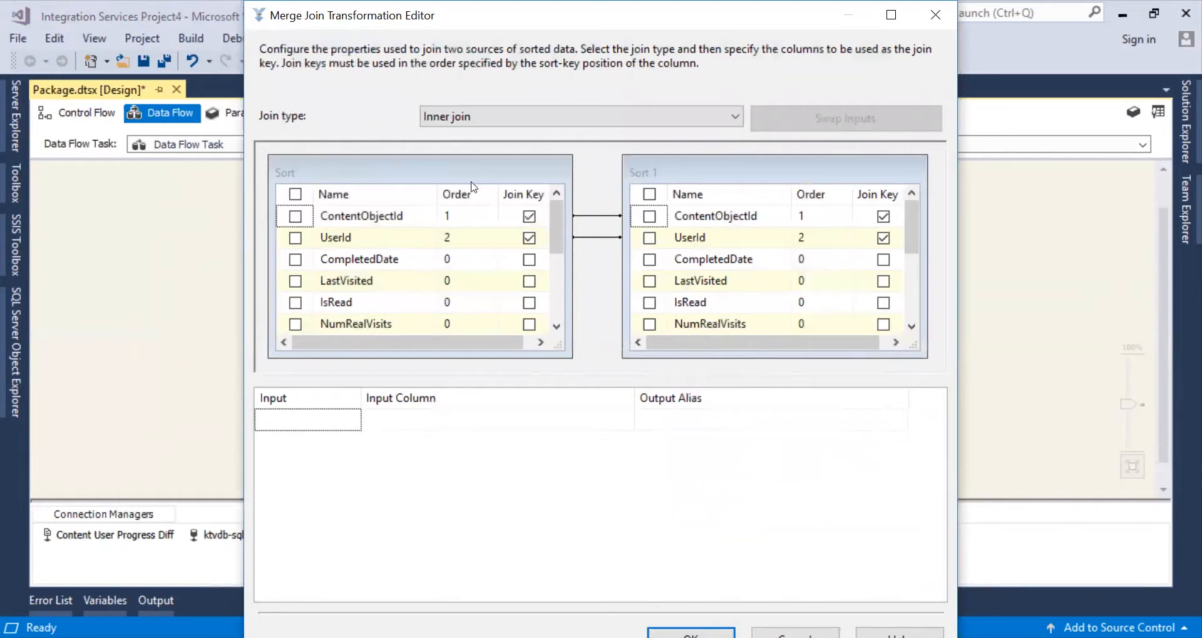
left_click(474, 118)
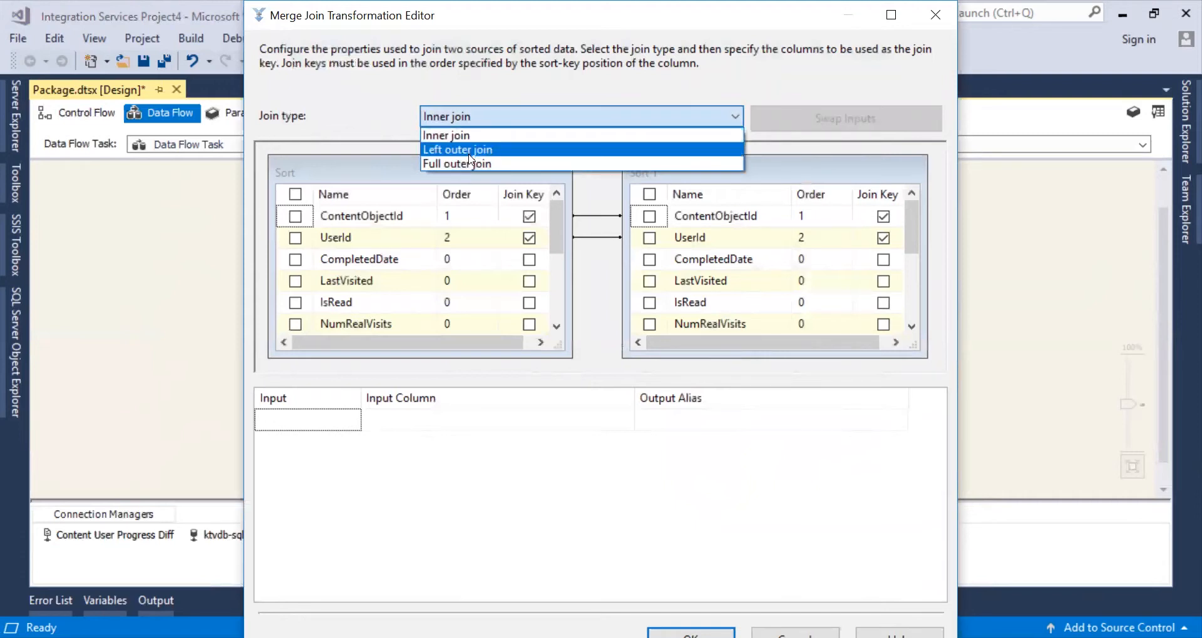
left_click(468, 153)
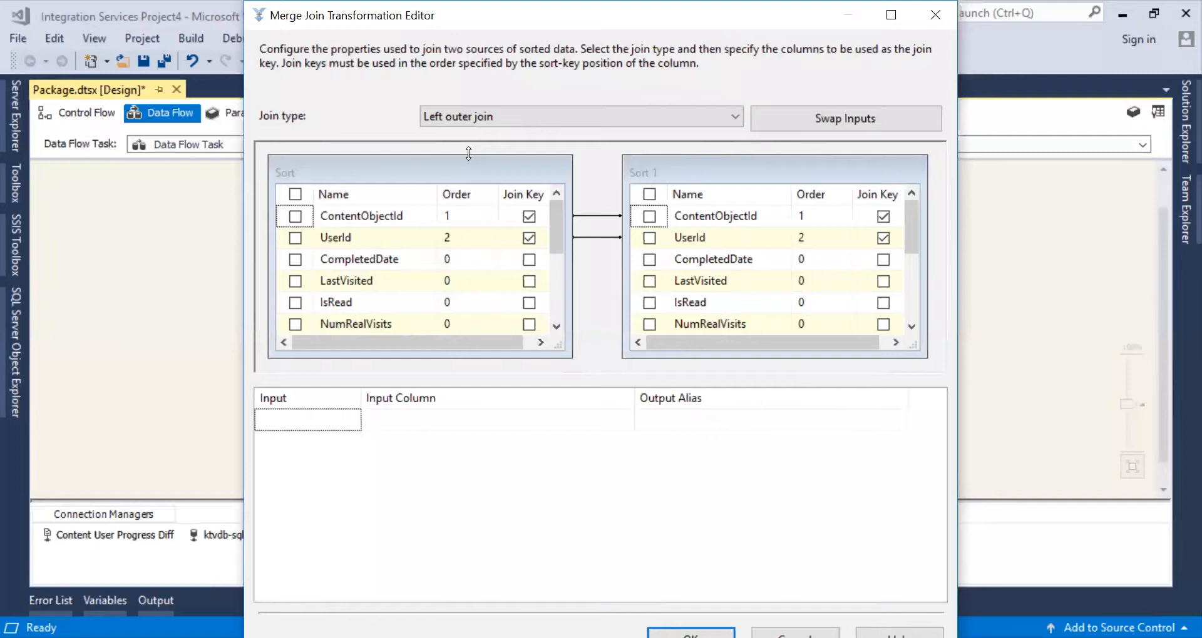
Step: Include all columns from Sort and only ContentObjectId from Sort 1 in the Merge Join output
left_click(299, 198)
left_click(296, 194)
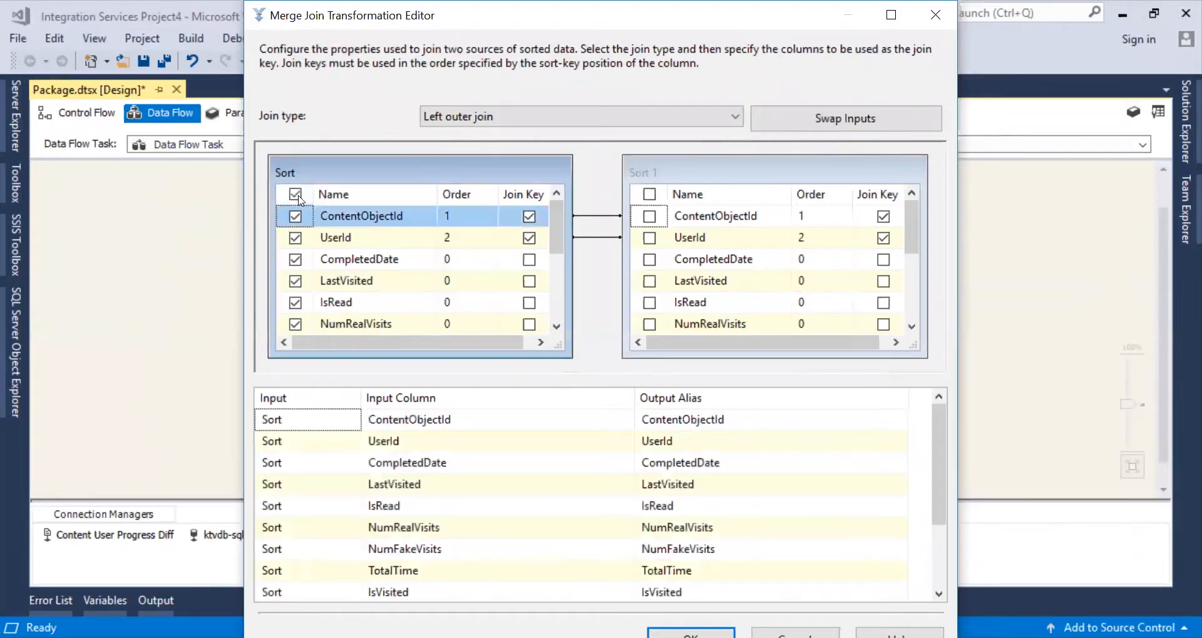
left_click(650, 217)
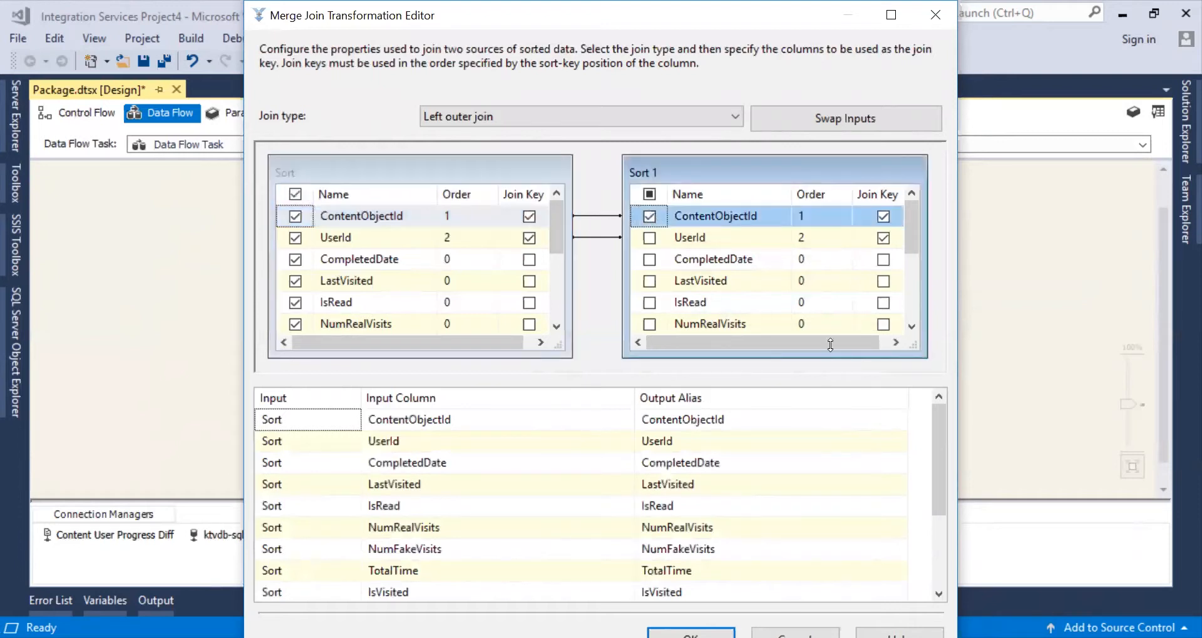
Step: Rename the output alias of Sort 1's ContentObjectId column to JoinID and accept the Merge Join settings
left_click_drag(939, 425, 945, 491)
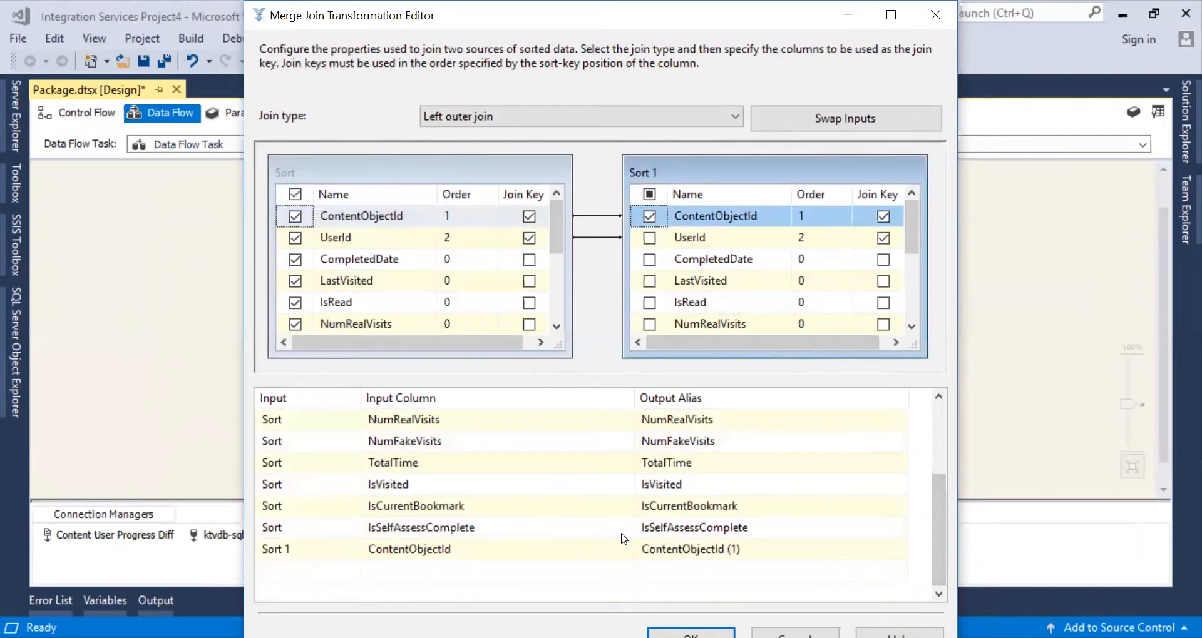
left_click(670, 549)
left_click_drag(754, 551, 644, 554)
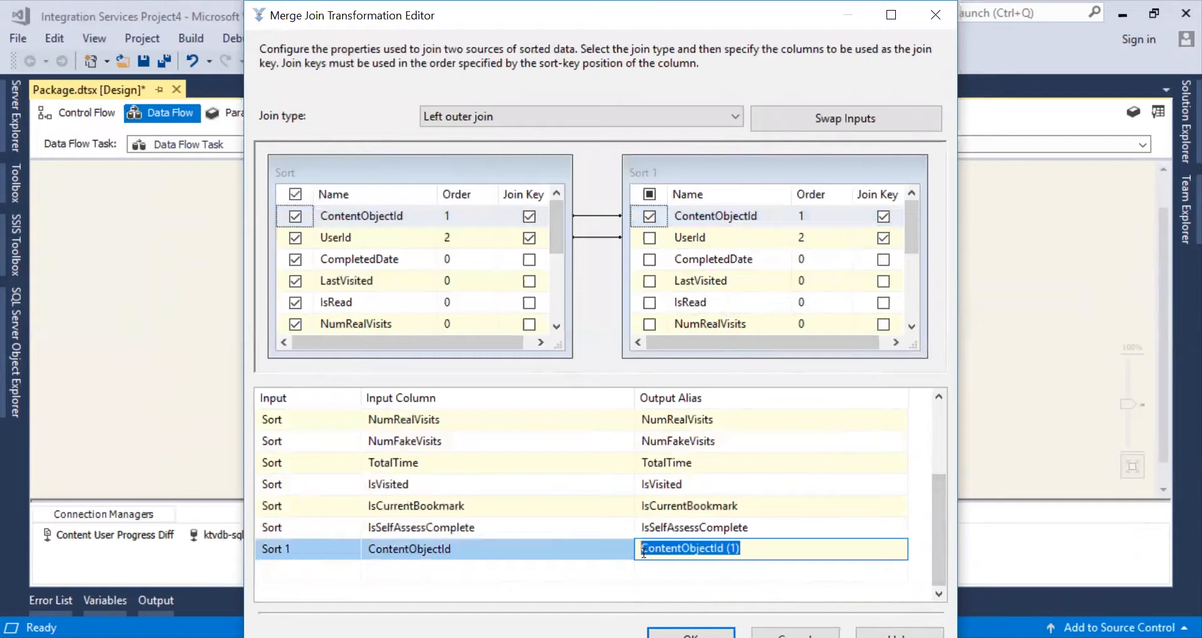
type("JoinID")
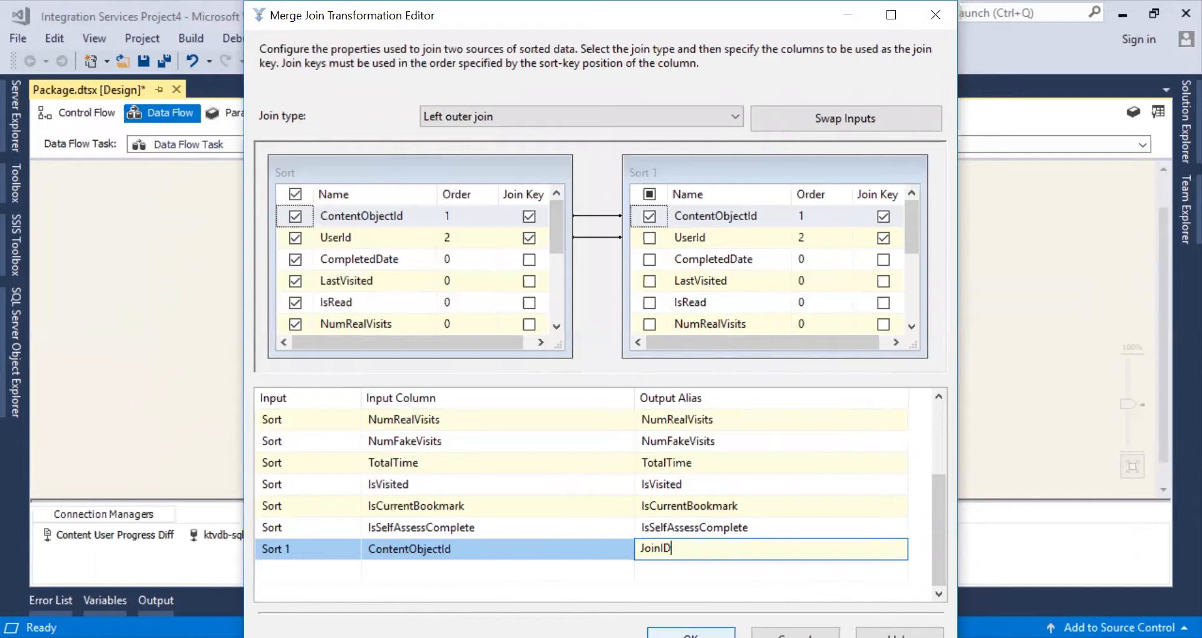
key("Return")
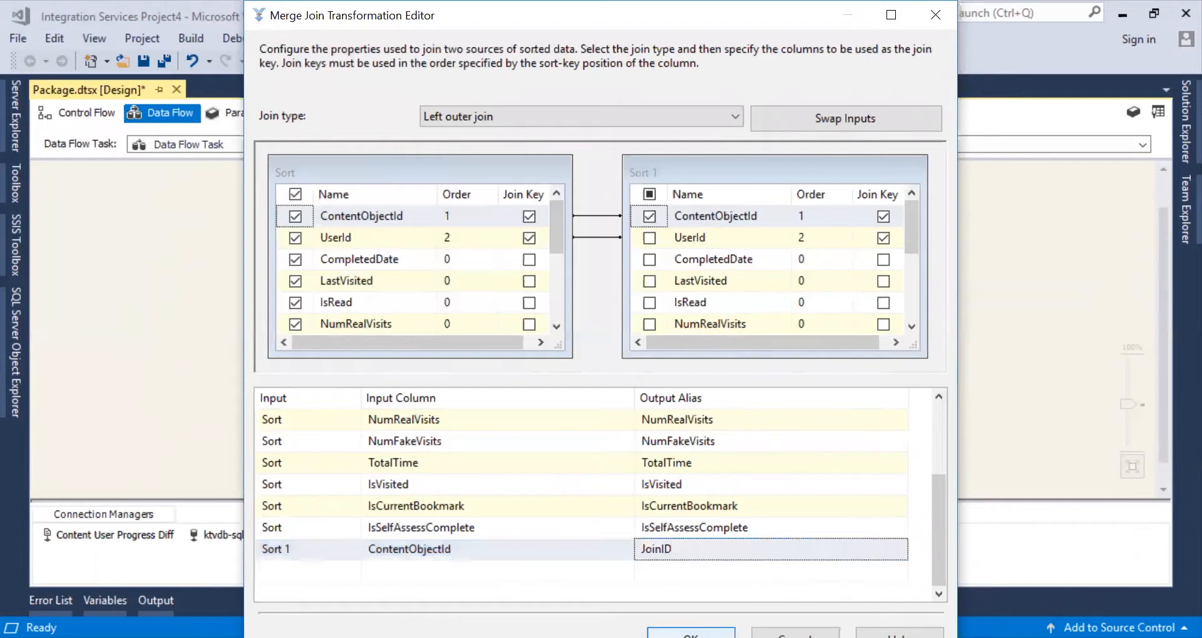
left_click(691, 635)
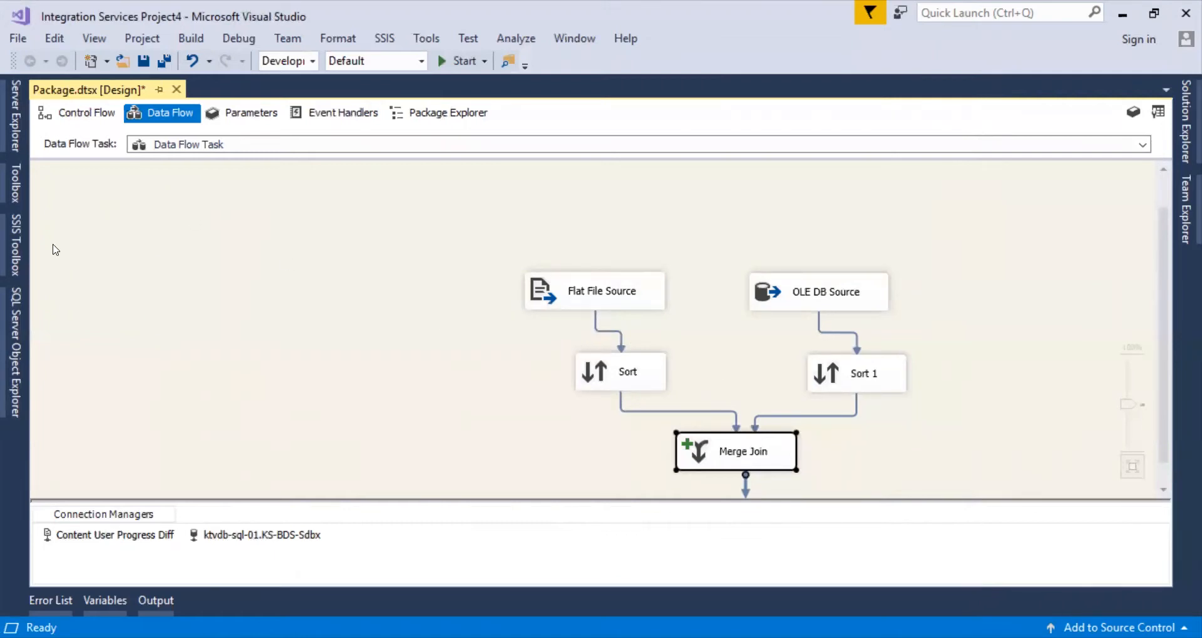
Step: Add a Conditional Split transformation to the data flow and place it directly below the Merge Join
left_click(7, 267)
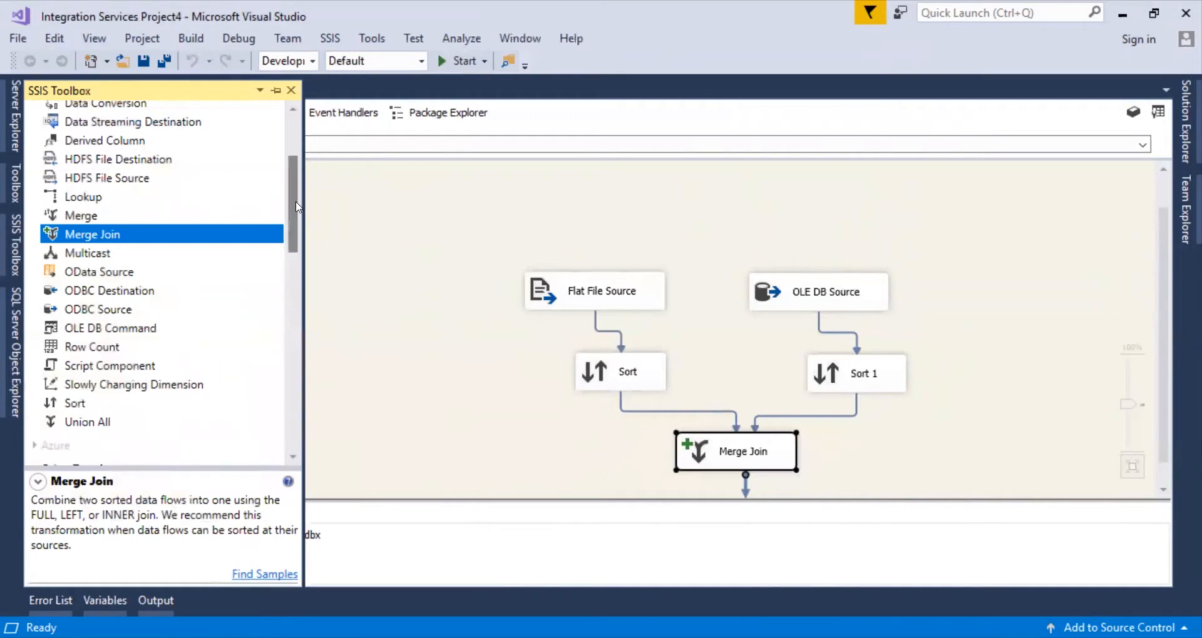
scroll(297, 215, "down", 1)
scroll(297, 214, "down", 2)
scroll(271, 175, "up", 4)
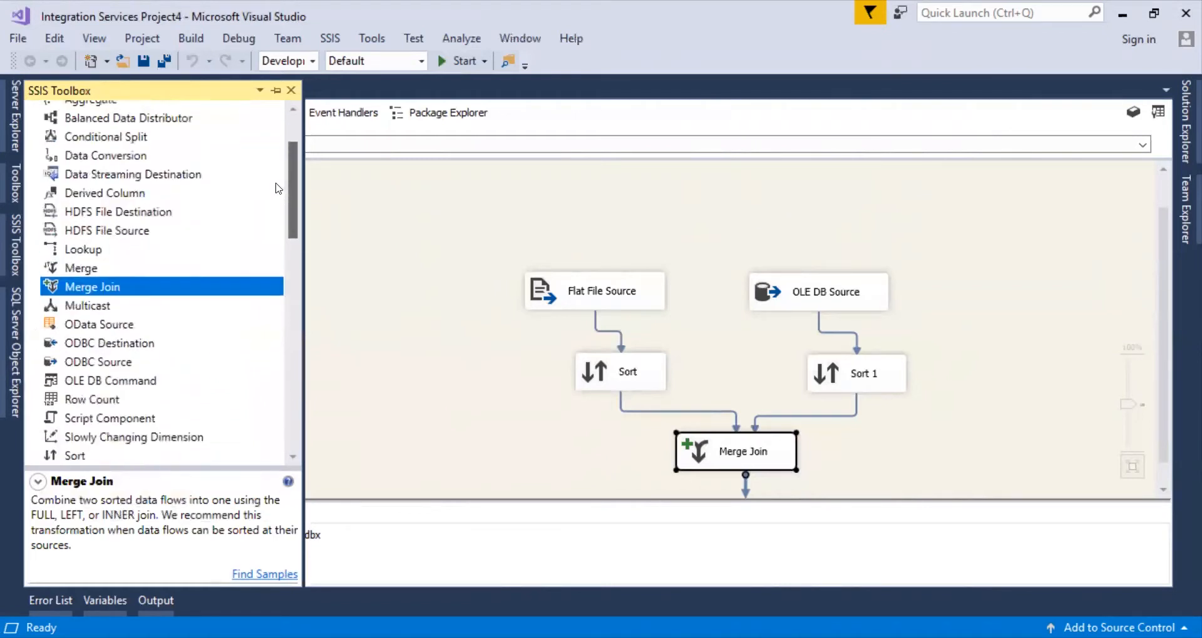
scroll(271, 176, "up", 1)
left_click_drag(127, 210, 737, 489)
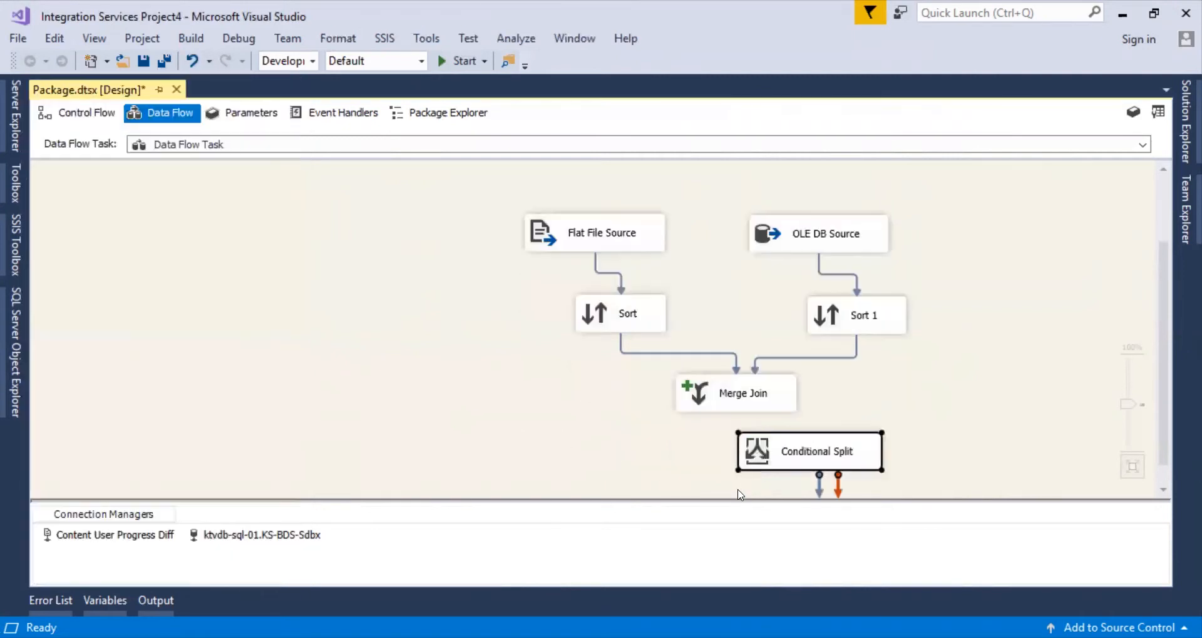
left_click_drag(844, 446, 782, 468)
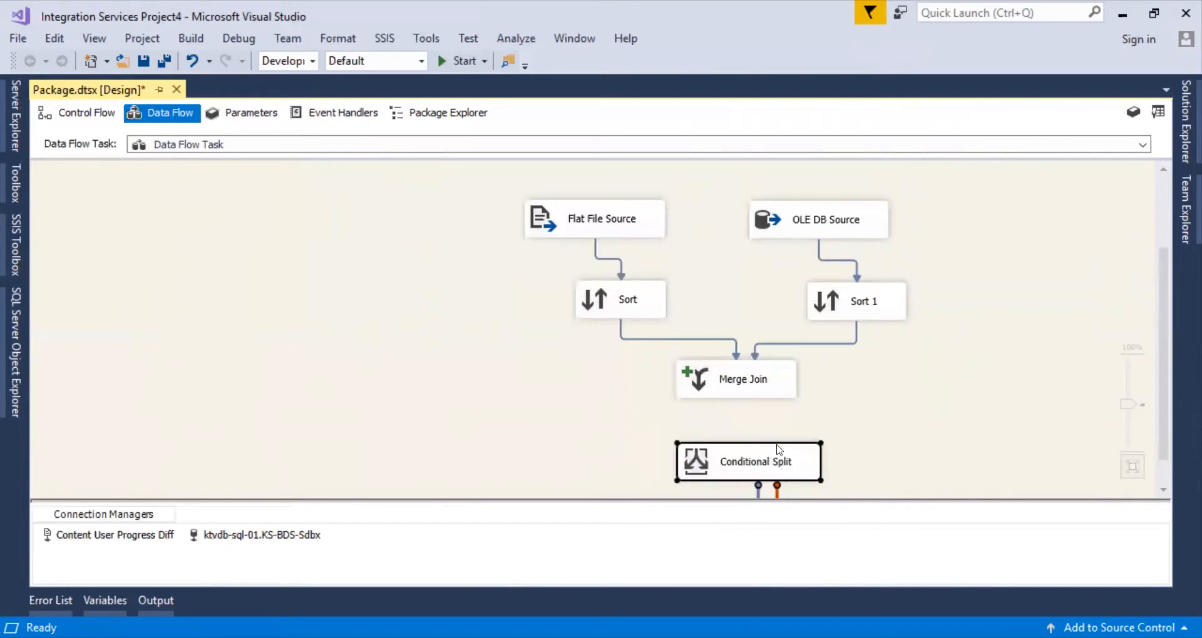
Step: Connect the Merge Join output to the Conditional Split transformation
left_click(737, 370)
left_click_drag(736, 404, 755, 473)
left_click(708, 473)
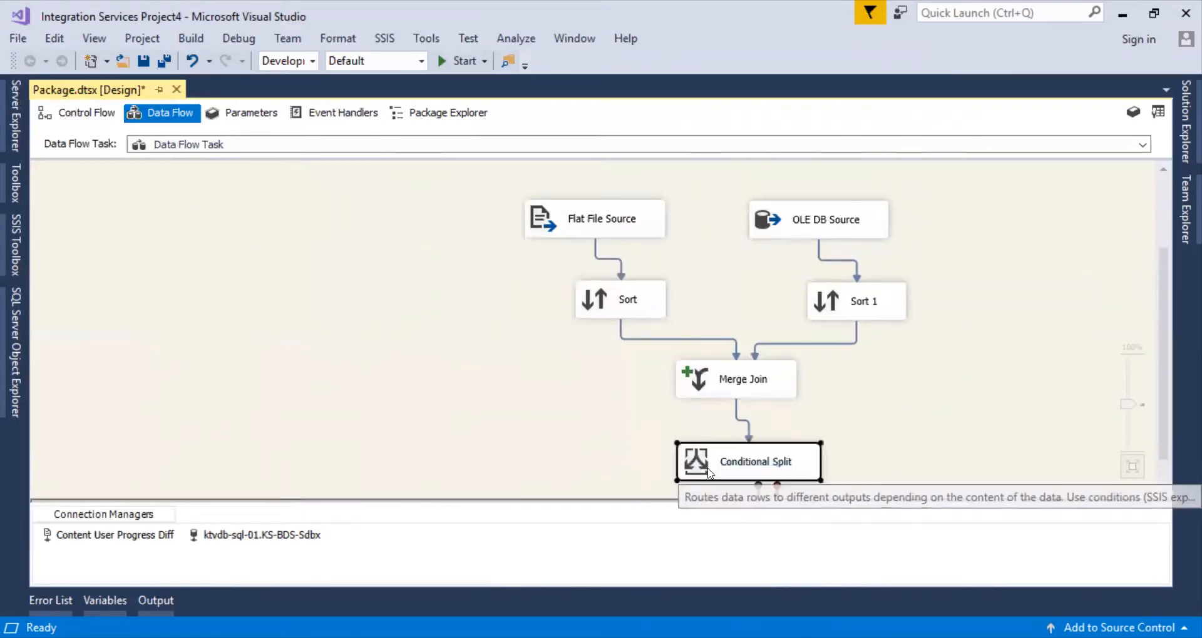
Step: Define two outputs named NewRows and UpdatedRows in the Conditional Split transformation
double_click(708, 474)
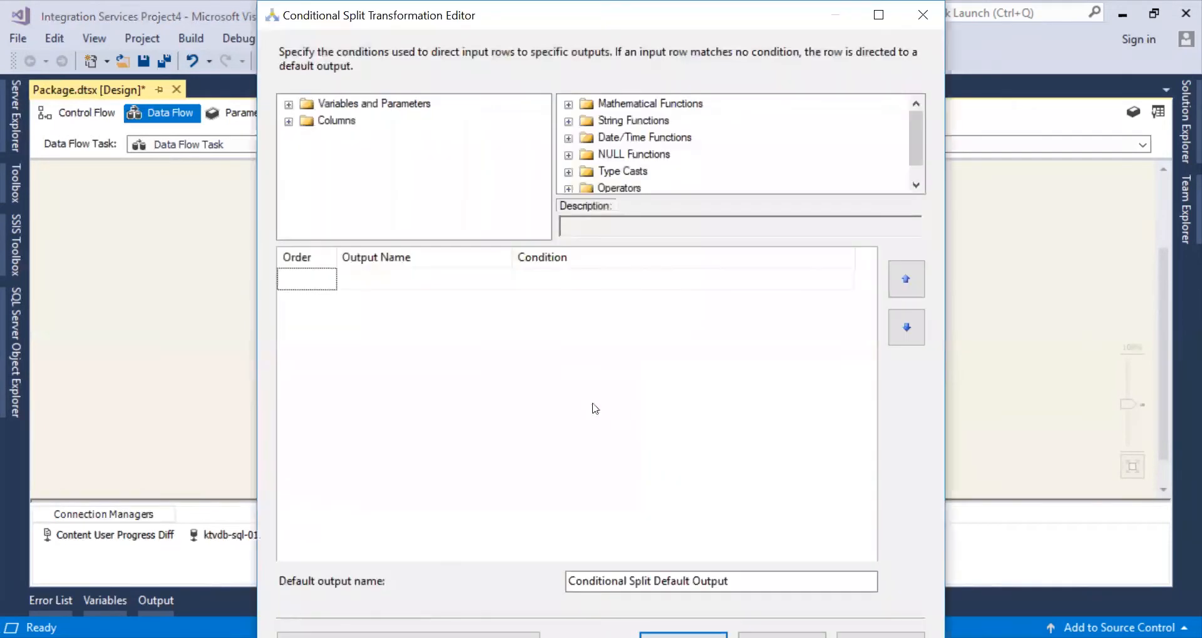
left_click(390, 282)
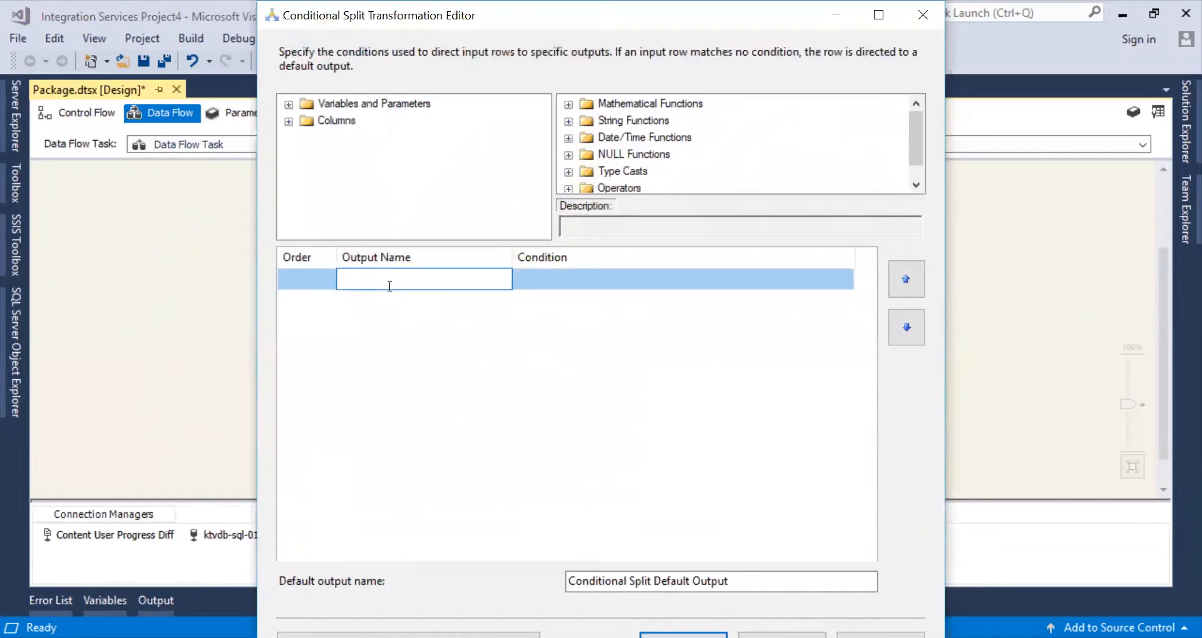
type("NewRows")
left_click(378, 301)
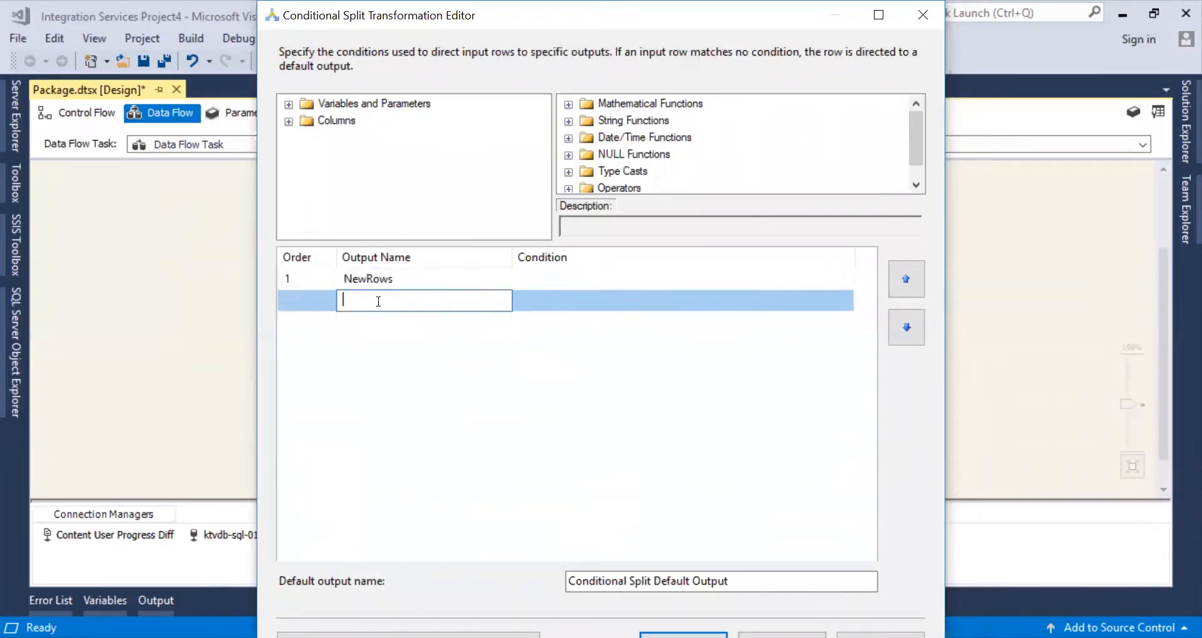
type("UpdatedRows")
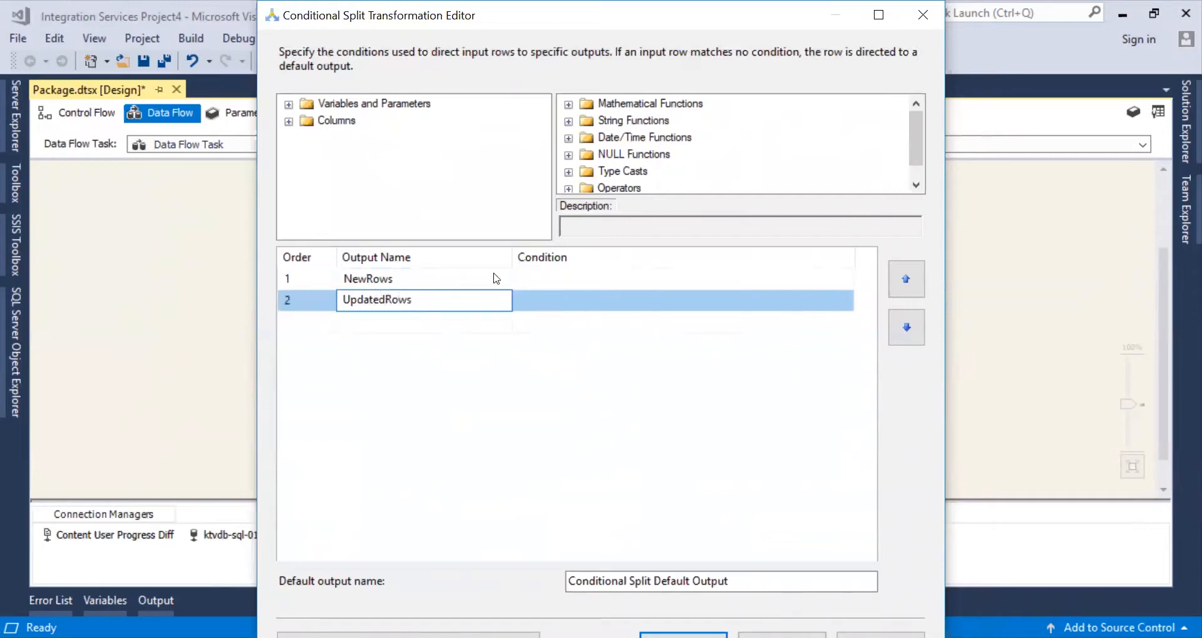
Step: Set the NewRows condition to ISNULL([JoinID]) using the ISNULL function and the JoinID column
left_click(534, 279)
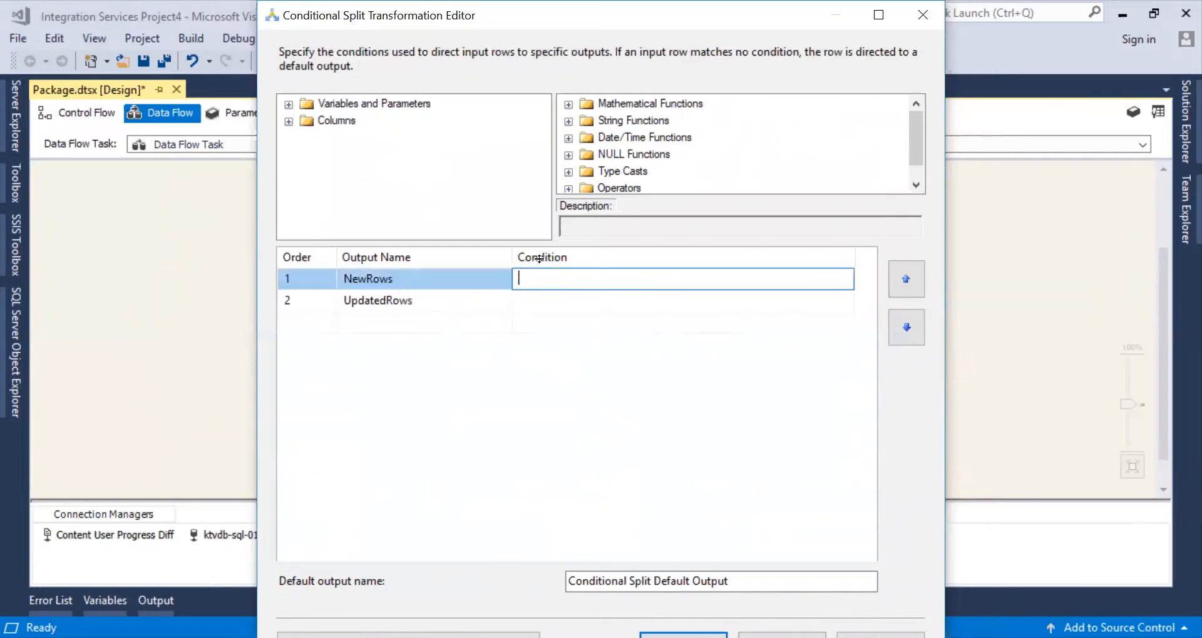
left_click(571, 156)
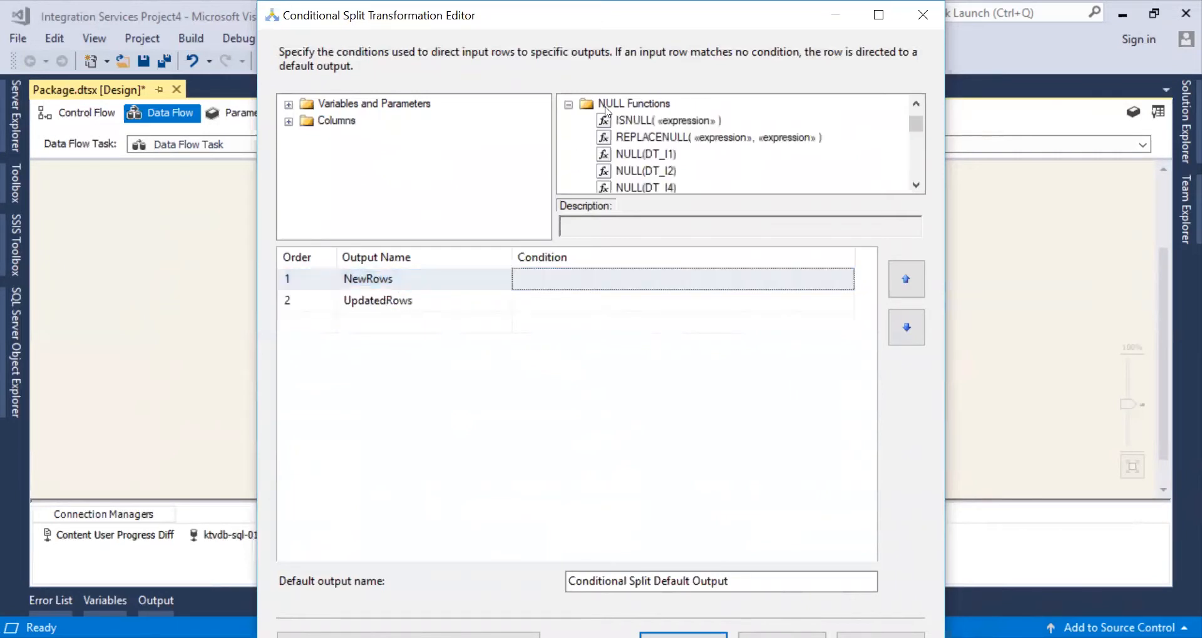
left_click_drag(617, 119, 572, 282)
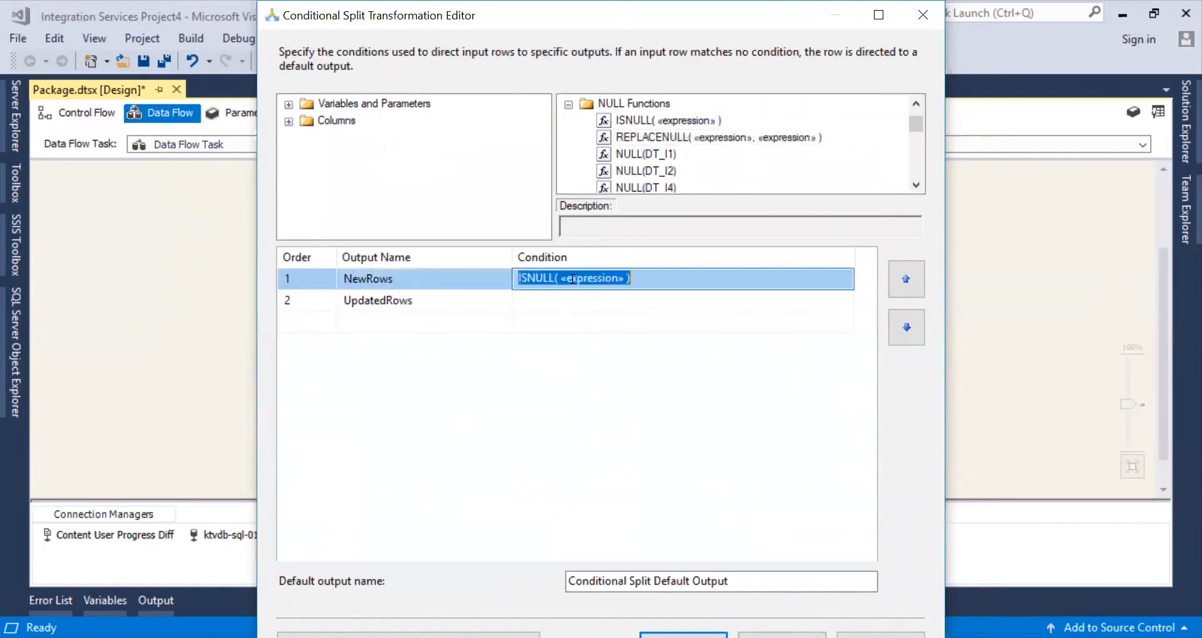
left_click(289, 122)
left_click_drag(537, 152, 540, 195)
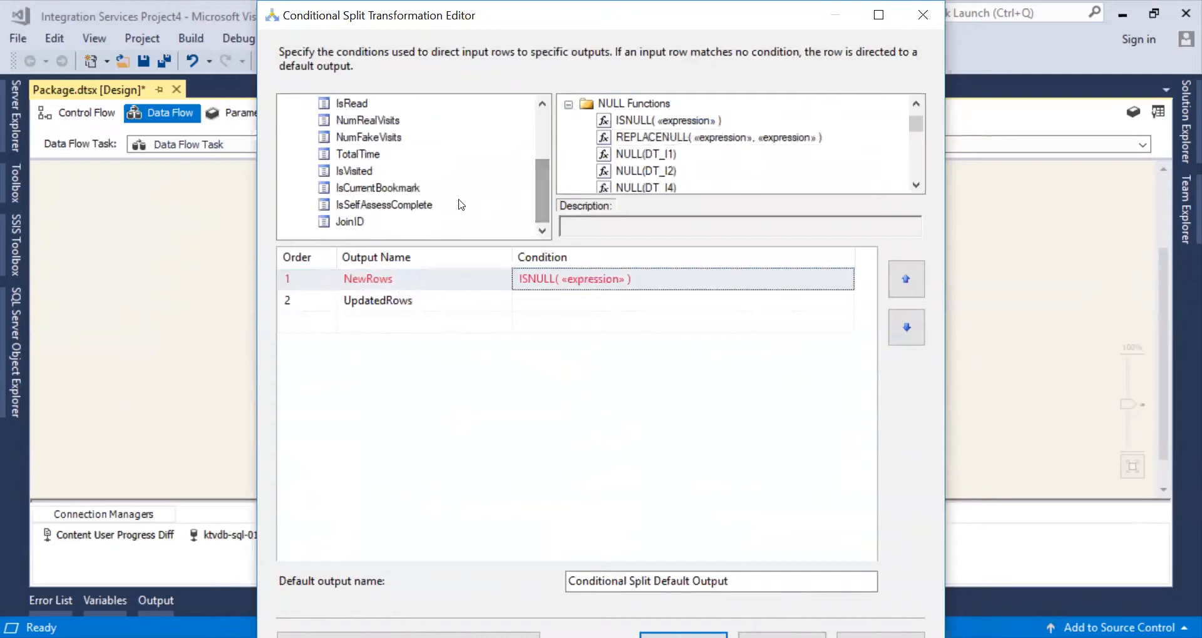
left_click_drag(333, 225, 583, 270)
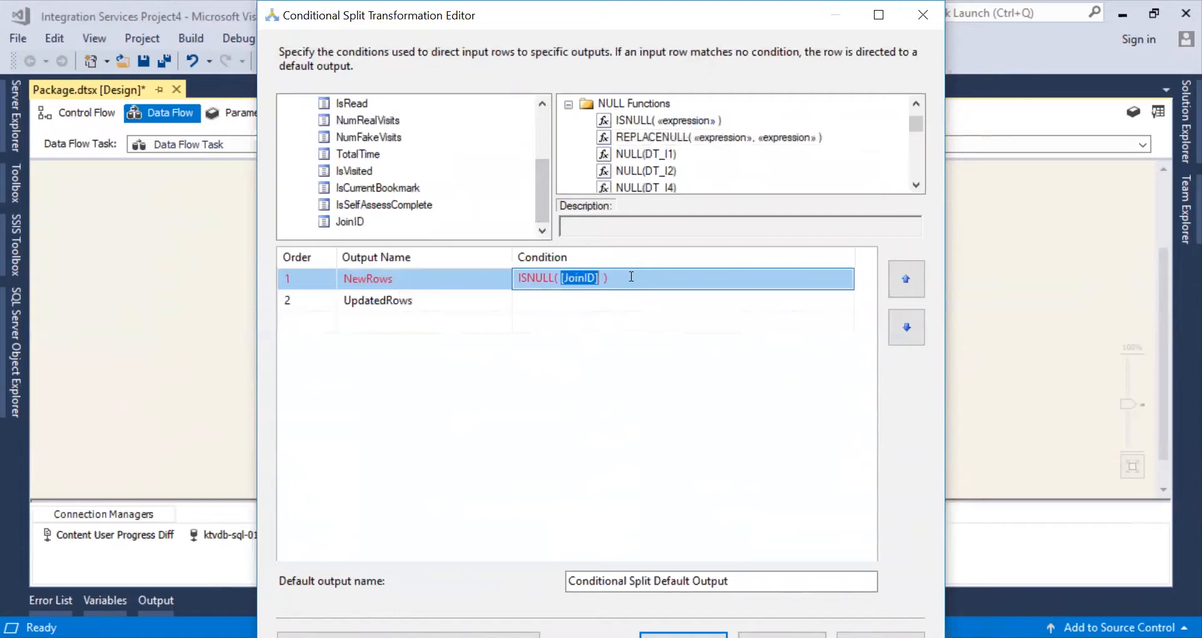
Step: Copy the NewRows condition to UpdatedRows, negate it as !ISNULL([JoinID]), and accept the Conditional Split settings
left_click_drag(631, 277, 489, 290)
key("ctrl+c")
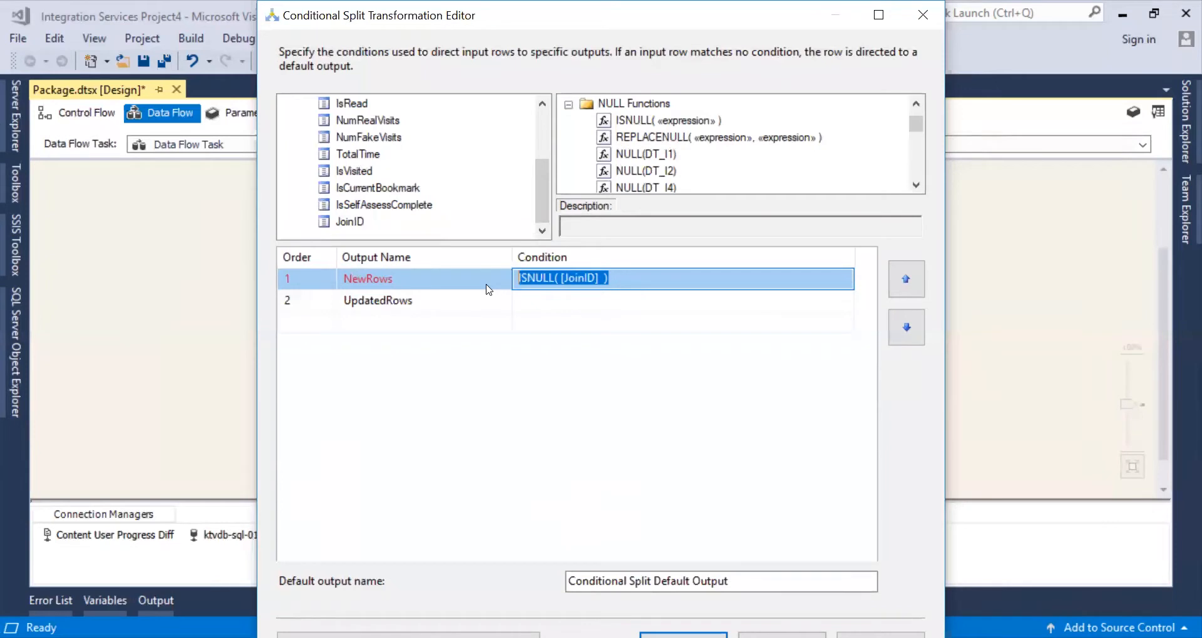
left_click(529, 299)
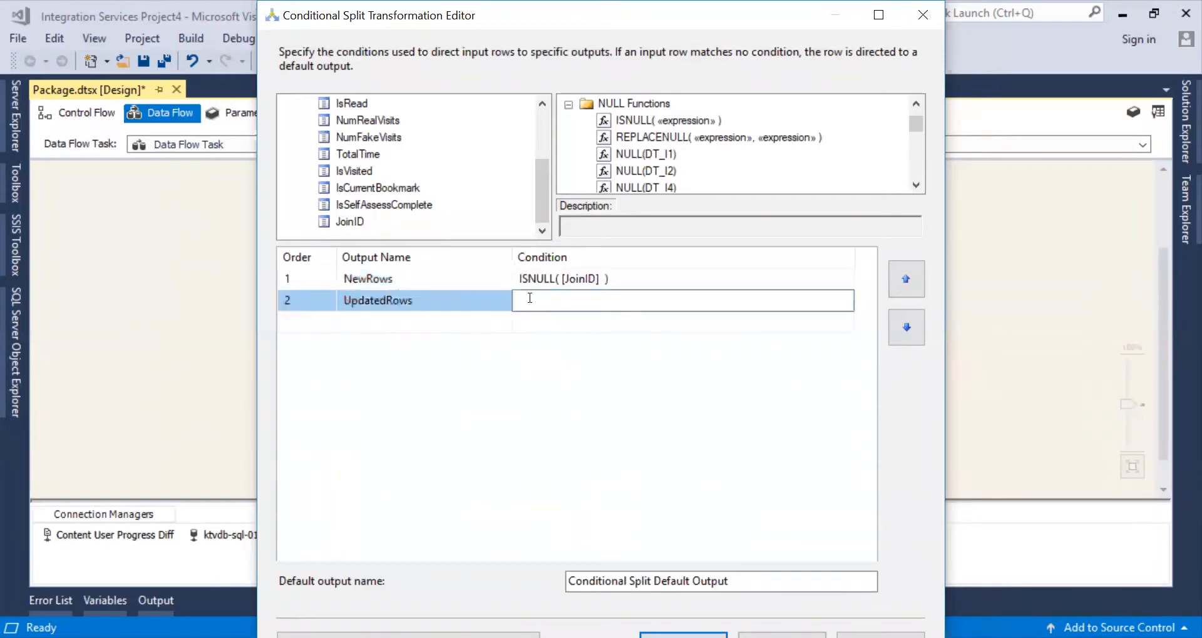
key("ctrl+v")
left_click(521, 299)
type("!")
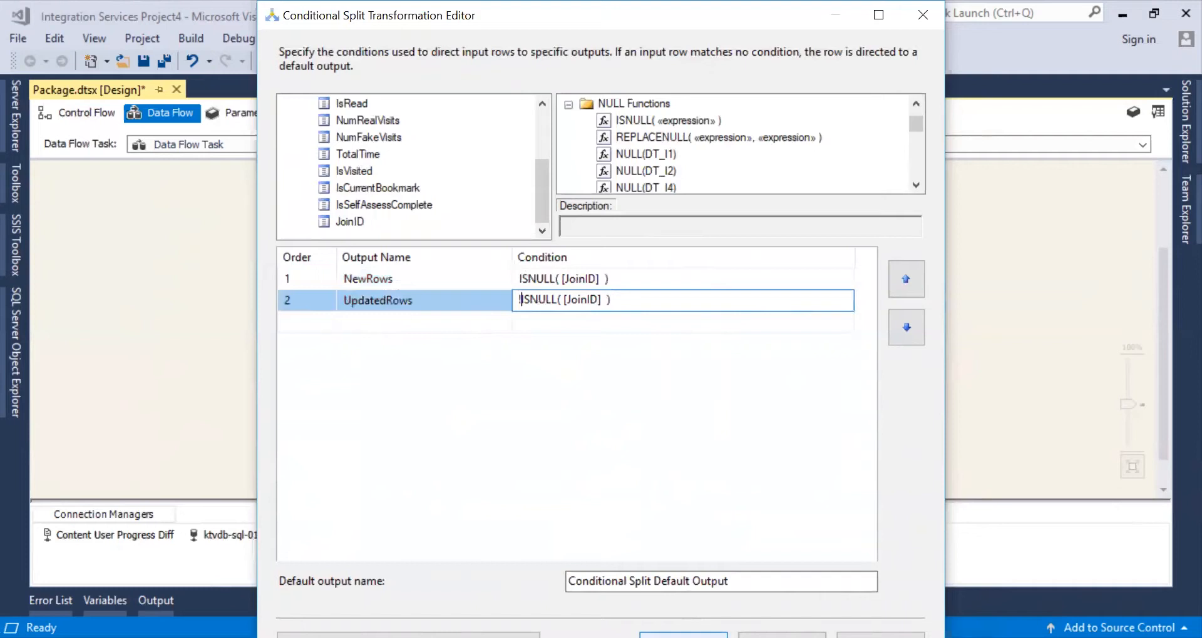
left_click(684, 635)
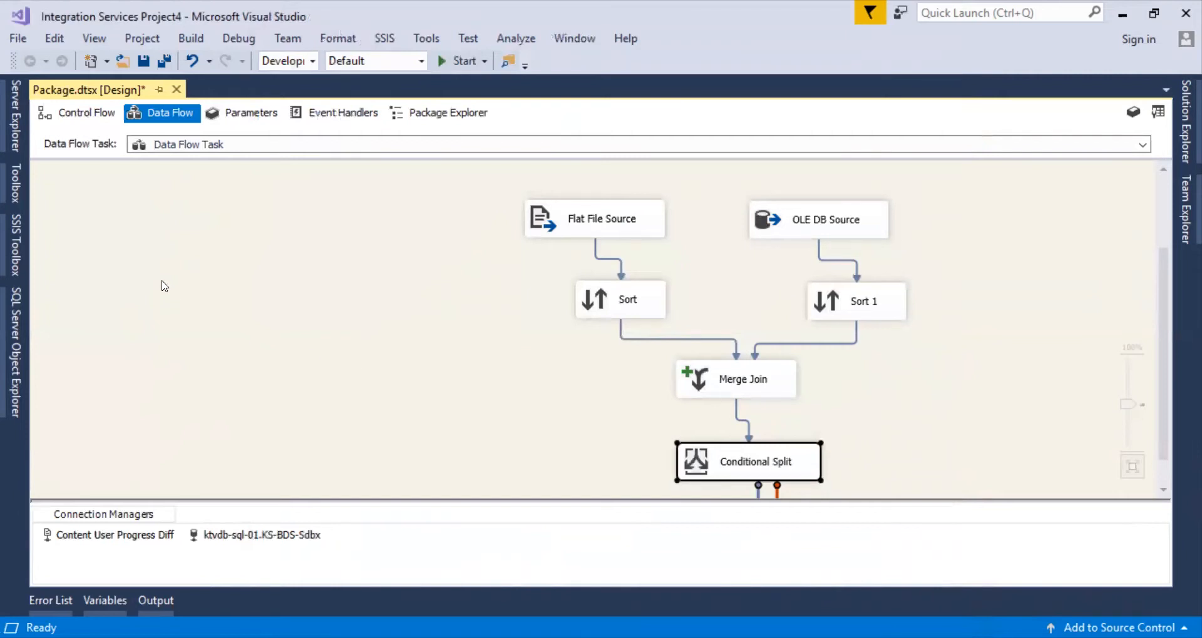
Step: Add an OLE DB Destination to the data flow, below and to the left of the Conditional Split
left_click(13, 263)
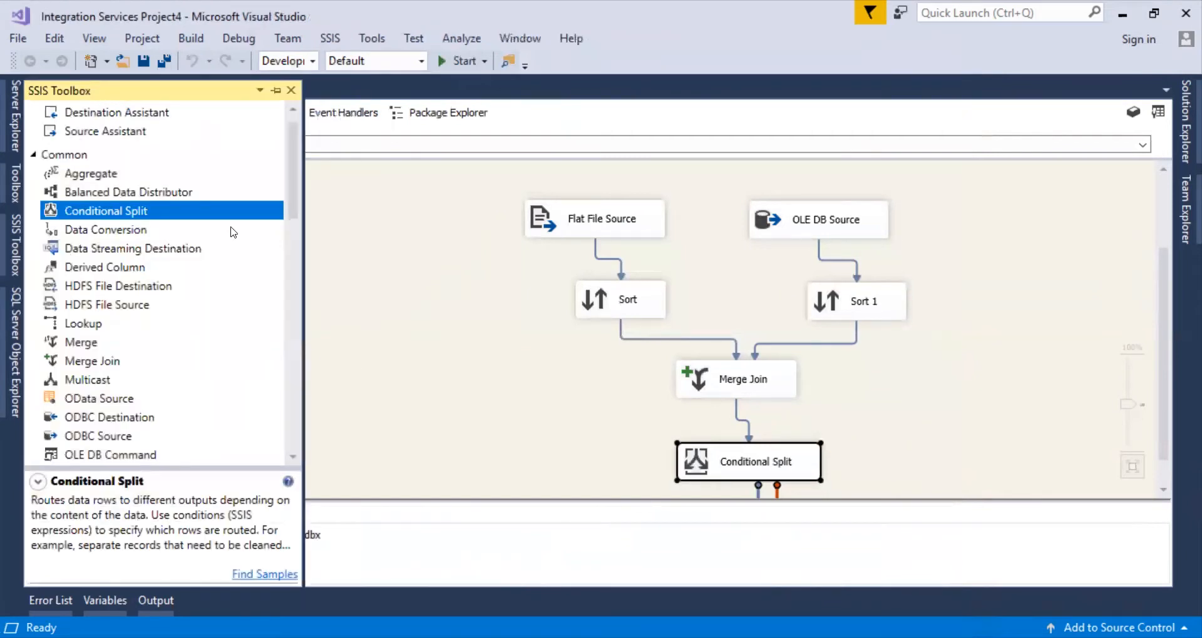
left_click_drag(294, 162, 290, 212)
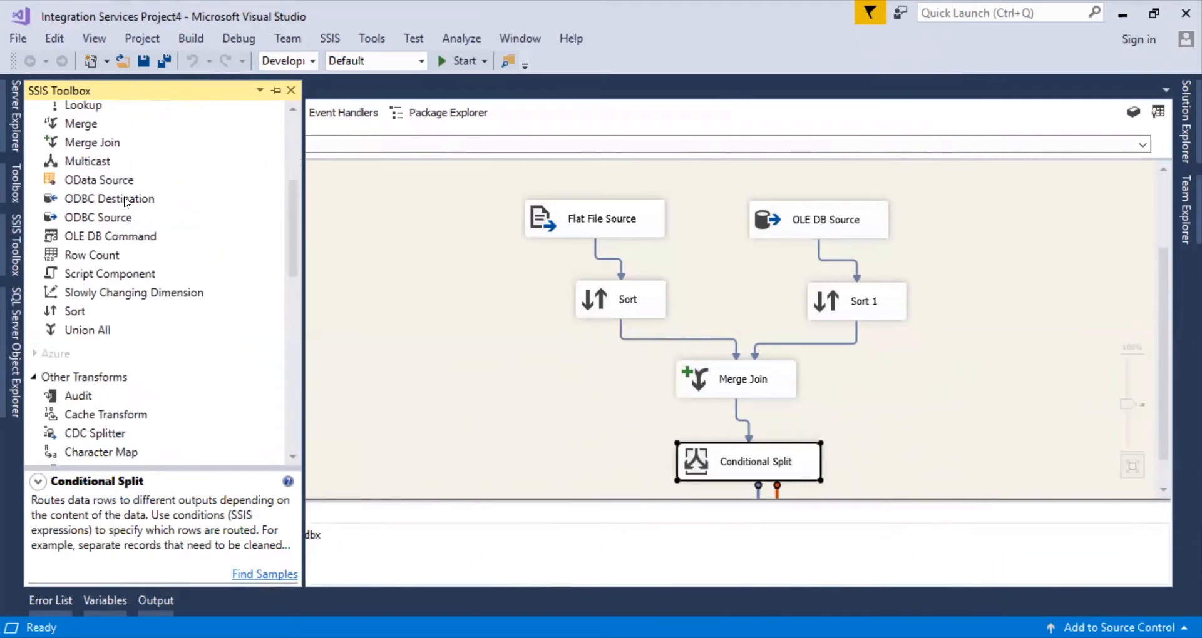
left_click_drag(292, 231, 302, 412)
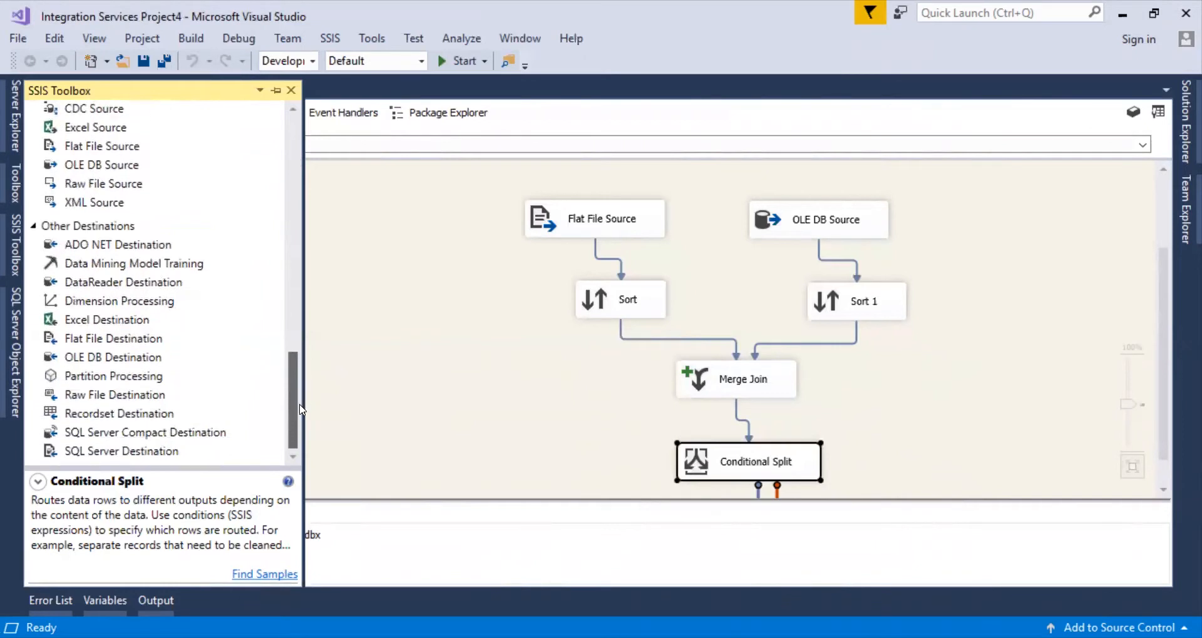
left_click_drag(117, 359, 628, 488)
left_click_drag(746, 446, 668, 458)
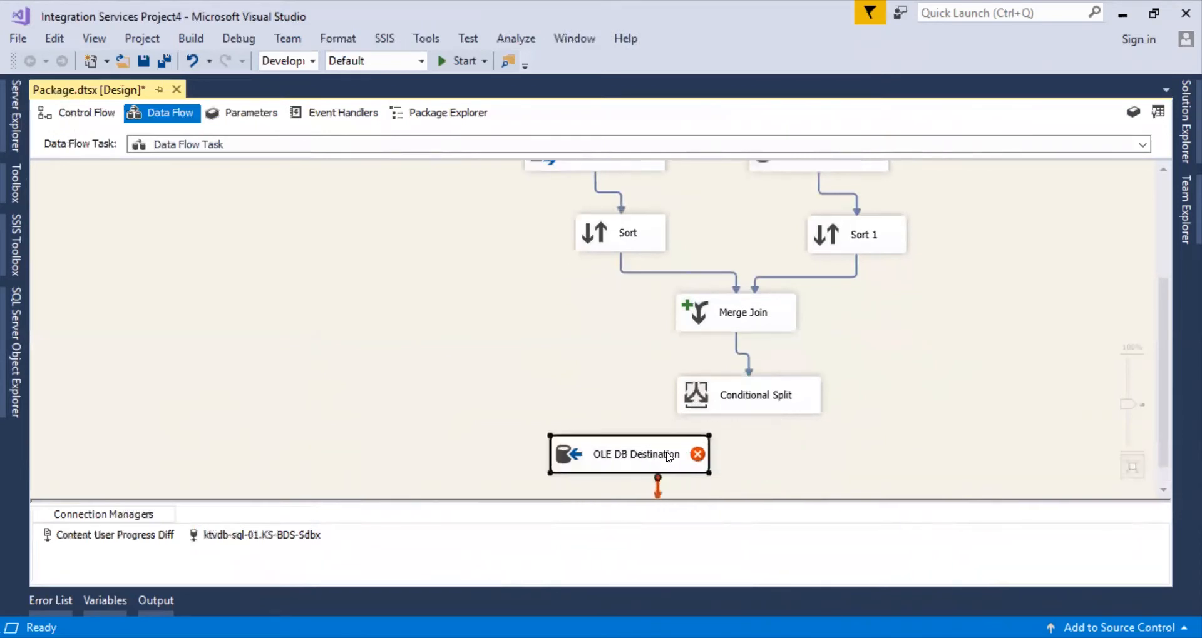
Step: Connect the Conditional Split's NewRows output to the OLE DB Destination input
left_click(735, 395)
left_click_drag(761, 438, 620, 457)
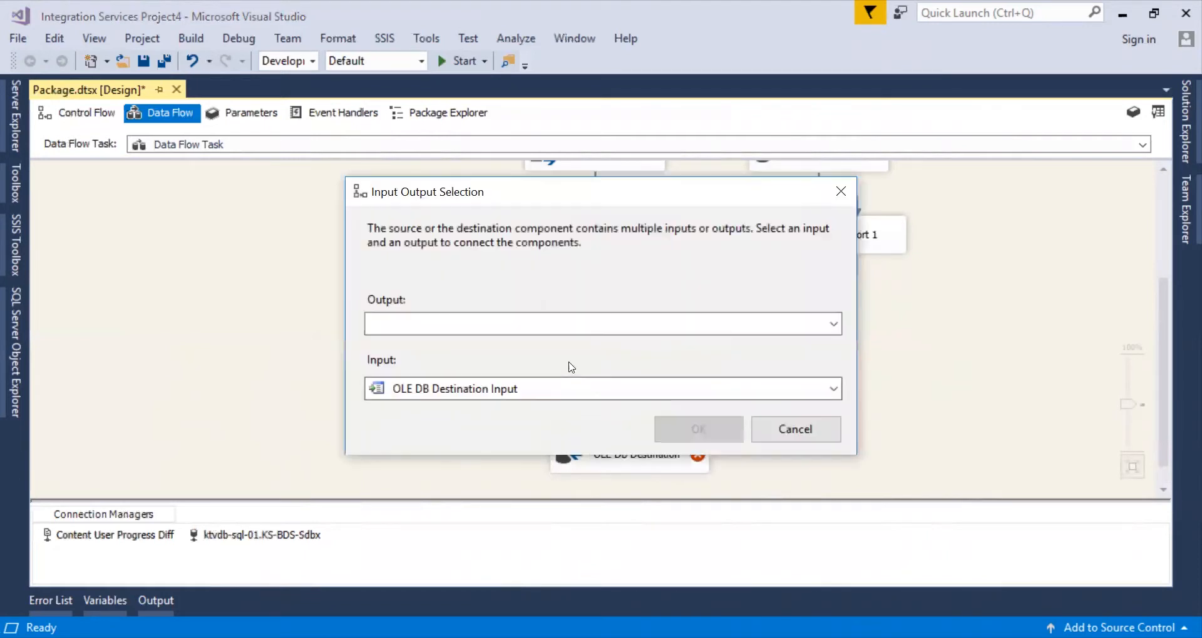
left_click(559, 328)
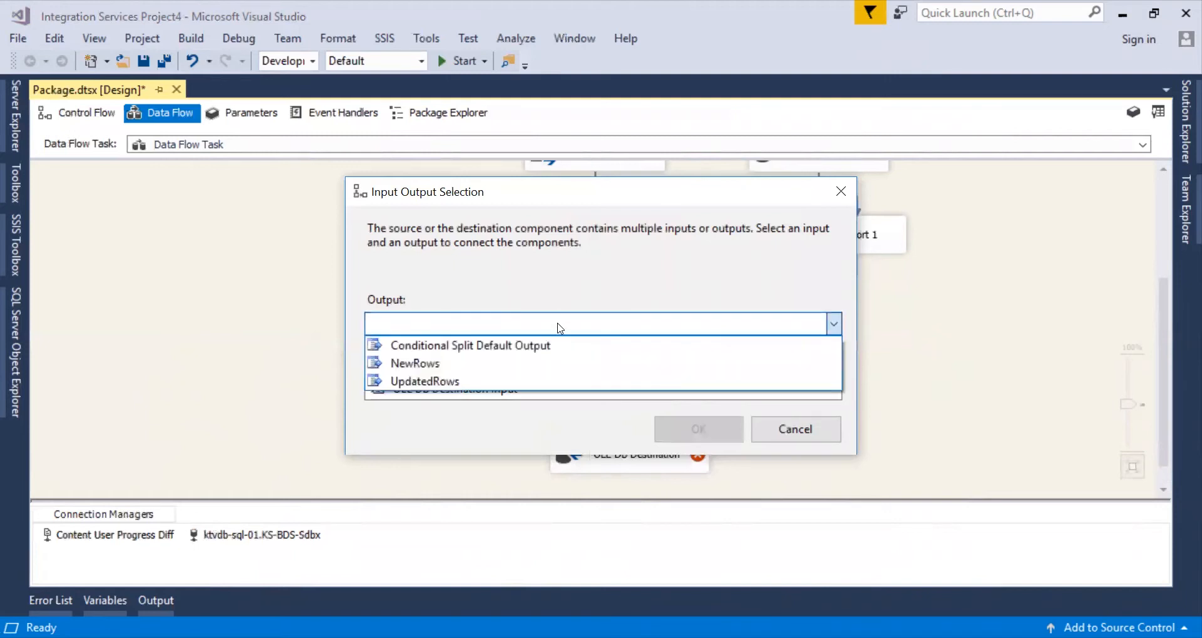
left_click(535, 369)
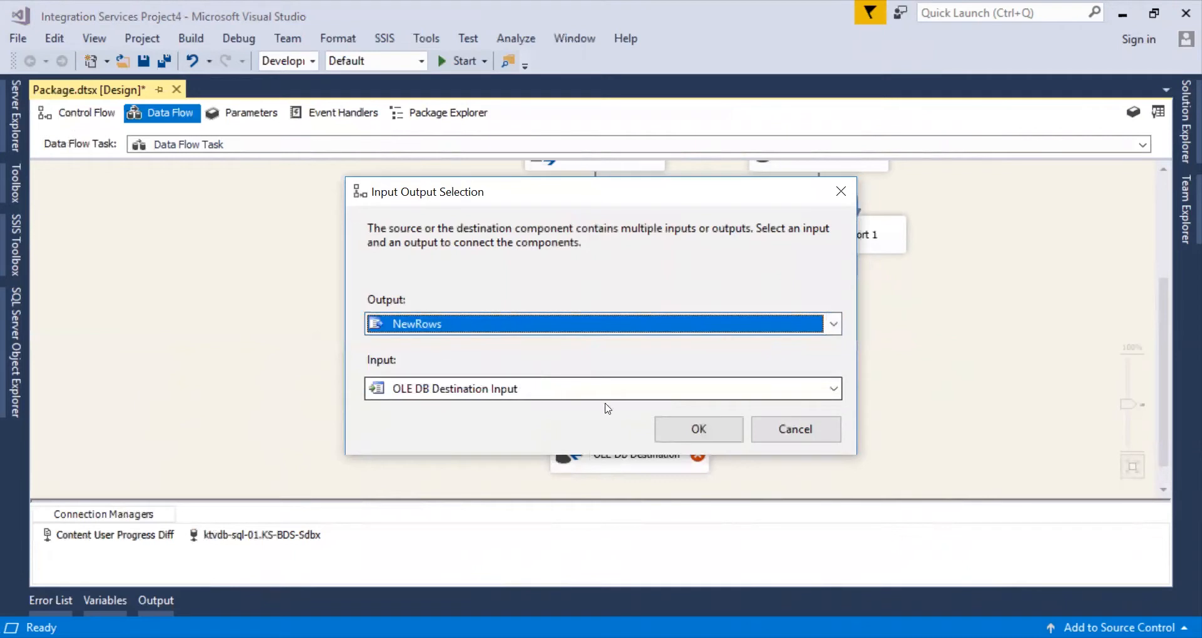
left_click(683, 431)
Step: Set the OLE DB Destination's data access mode to Table or view and its target table to [dbo].[ContentUserProgress]
left_click(657, 456)
double_click(658, 456)
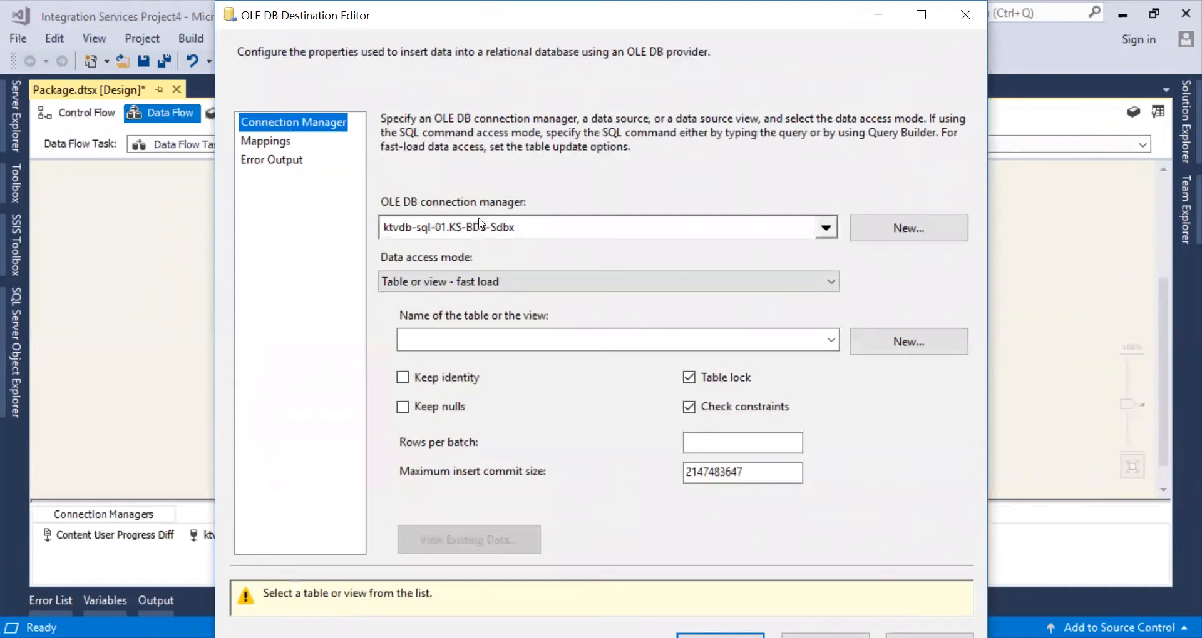
left_click(494, 283)
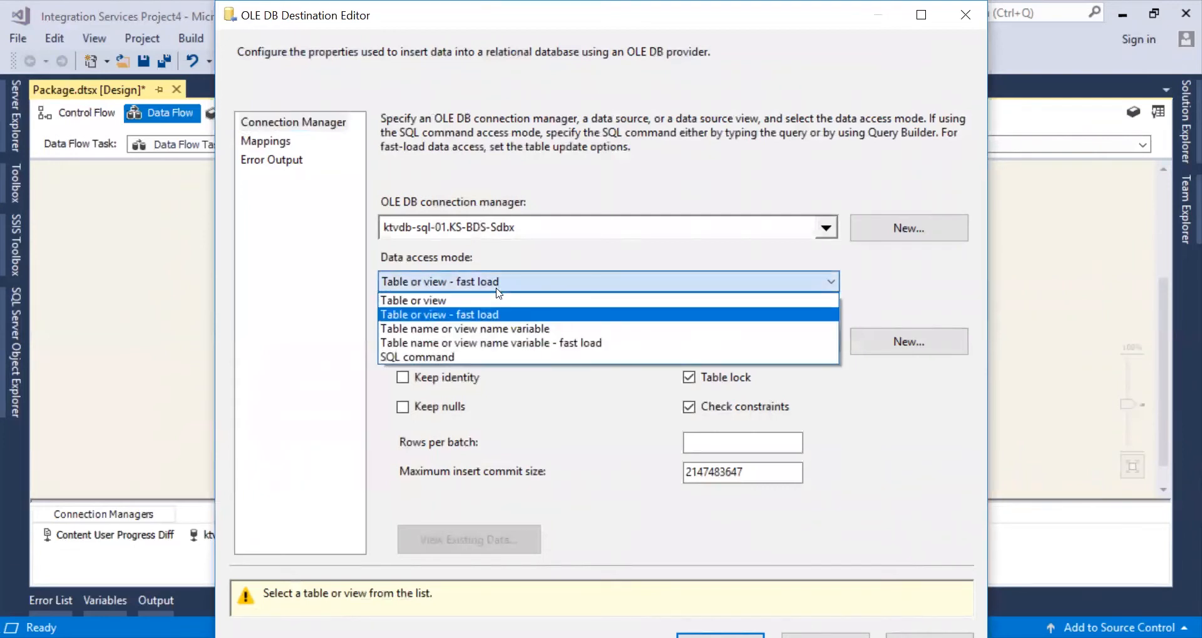
left_click(496, 301)
left_click(505, 340)
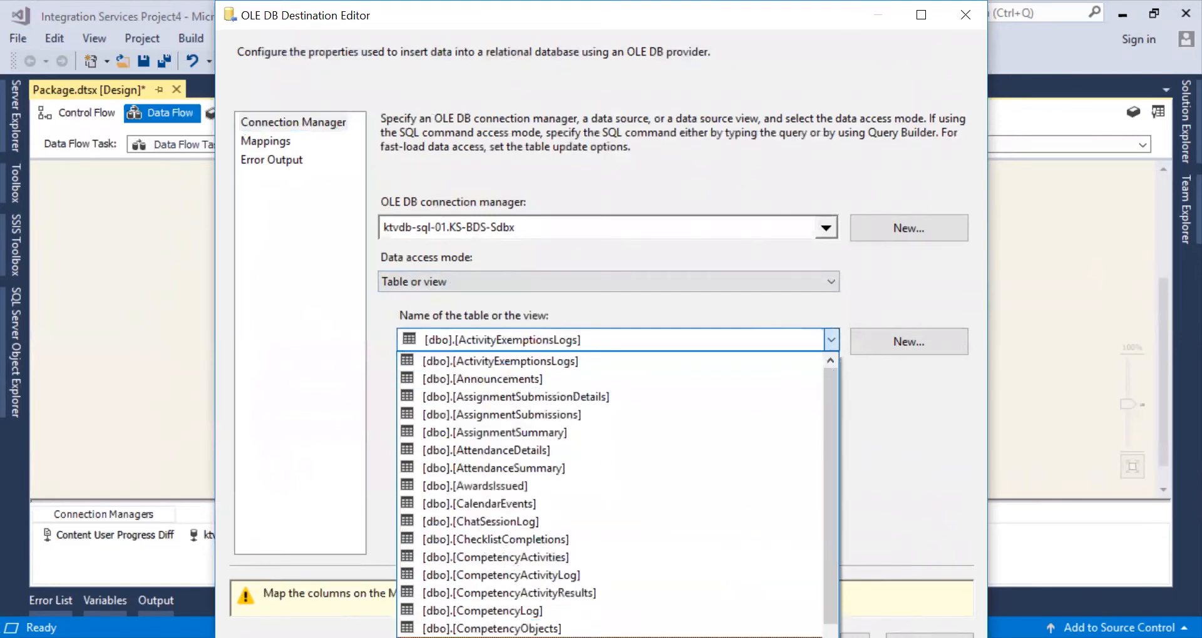
left_click_drag(828, 601, 830, 624)
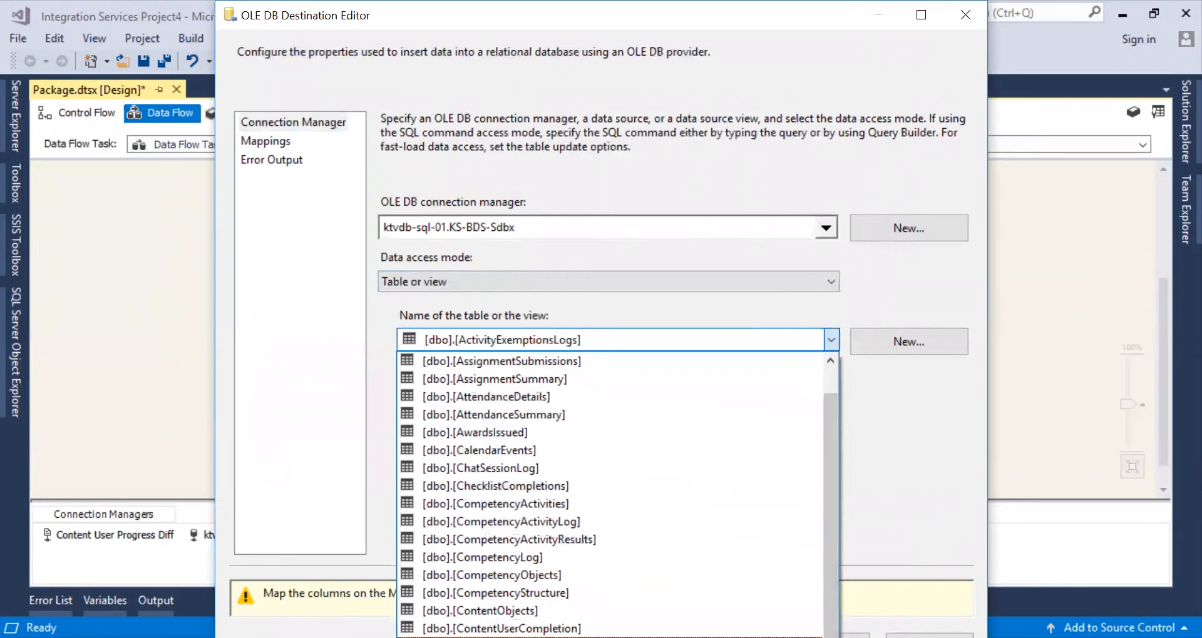
left_click(495, 637)
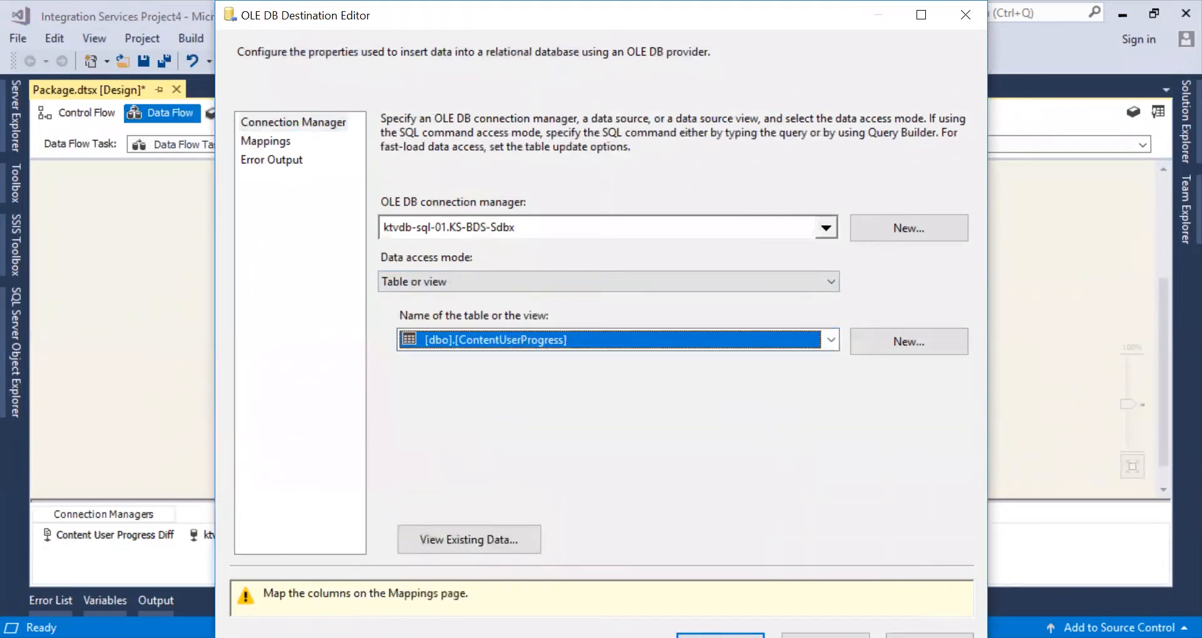
Step: Review the OLE DB Destination's input-to-destination column mappings and accept the destination settings
left_click(274, 145)
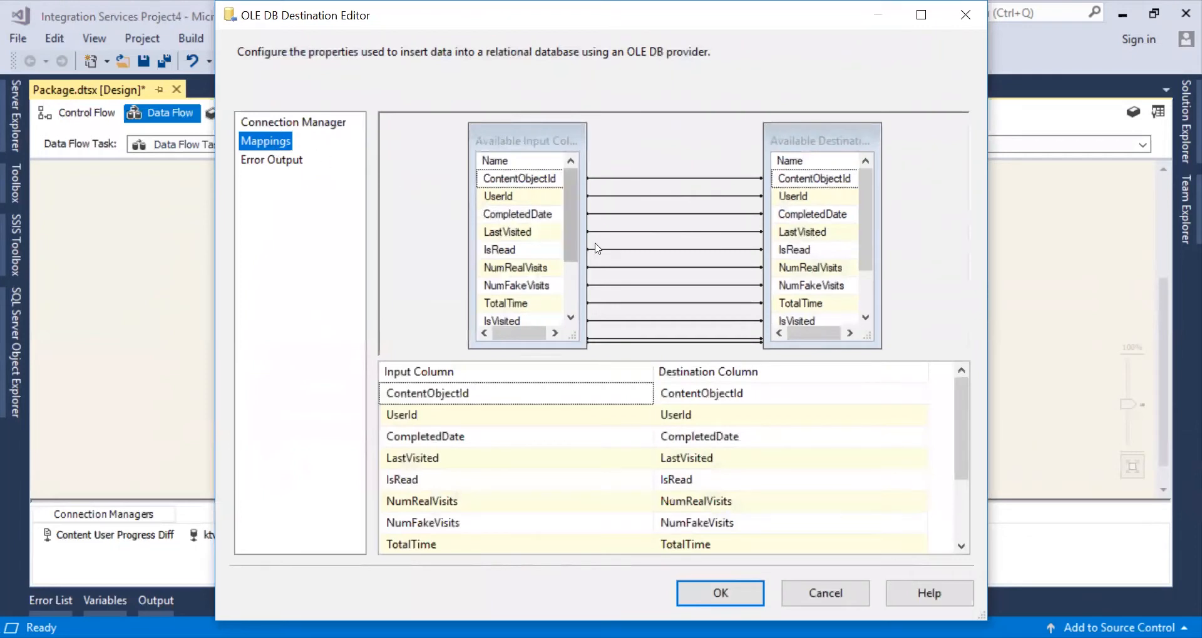
scroll(582, 272, "down", 2)
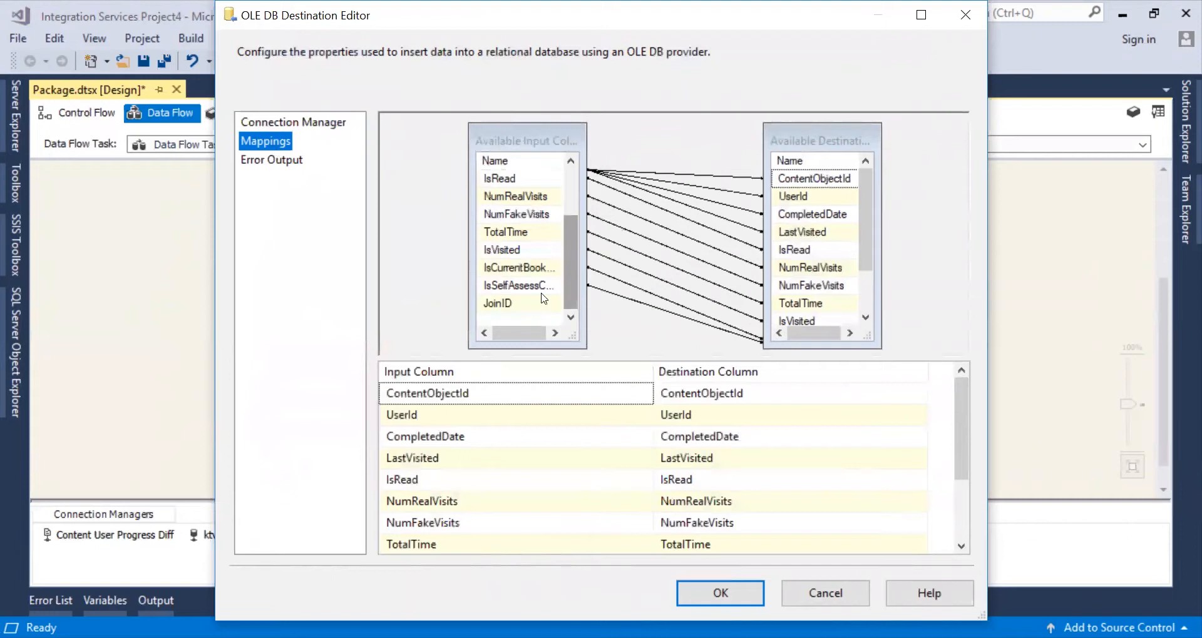
left_click_drag(576, 262, 573, 169)
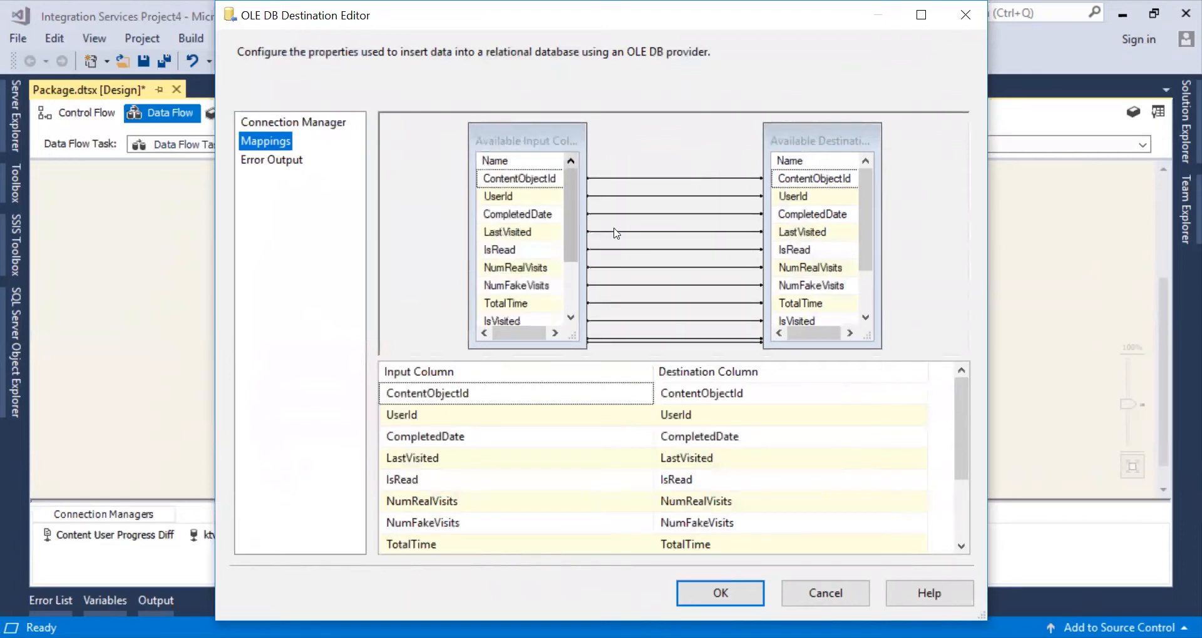
left_click(714, 595)
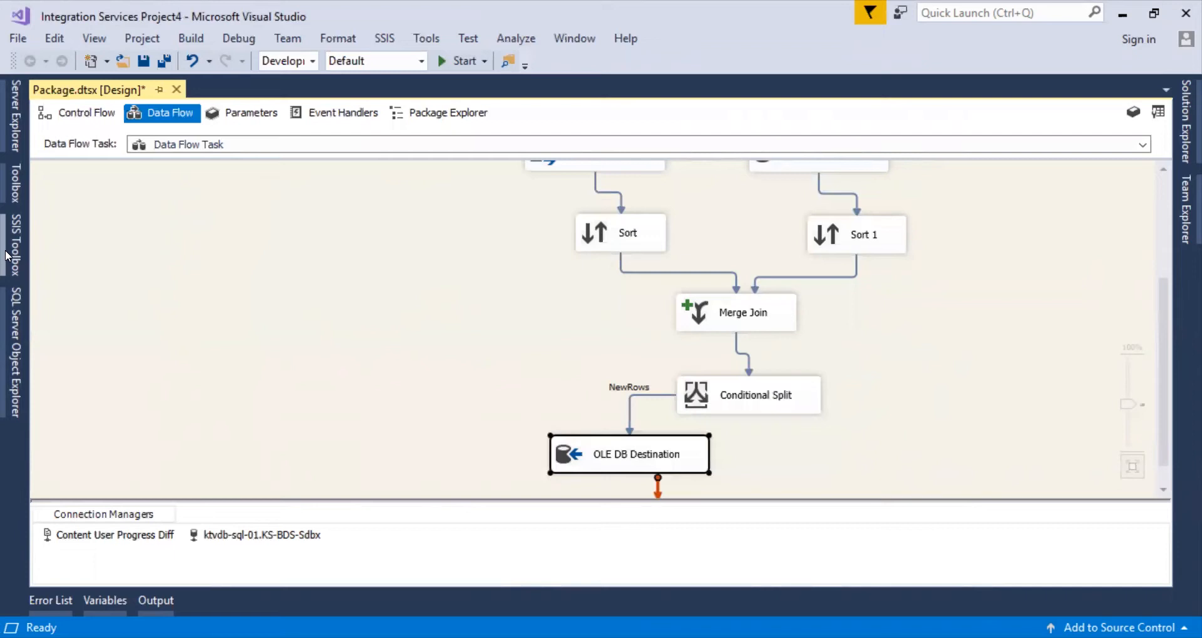
Step: Add an OLE DB Command transformation to the data flow, below and to the right of the Conditional Split
left_click(7, 256)
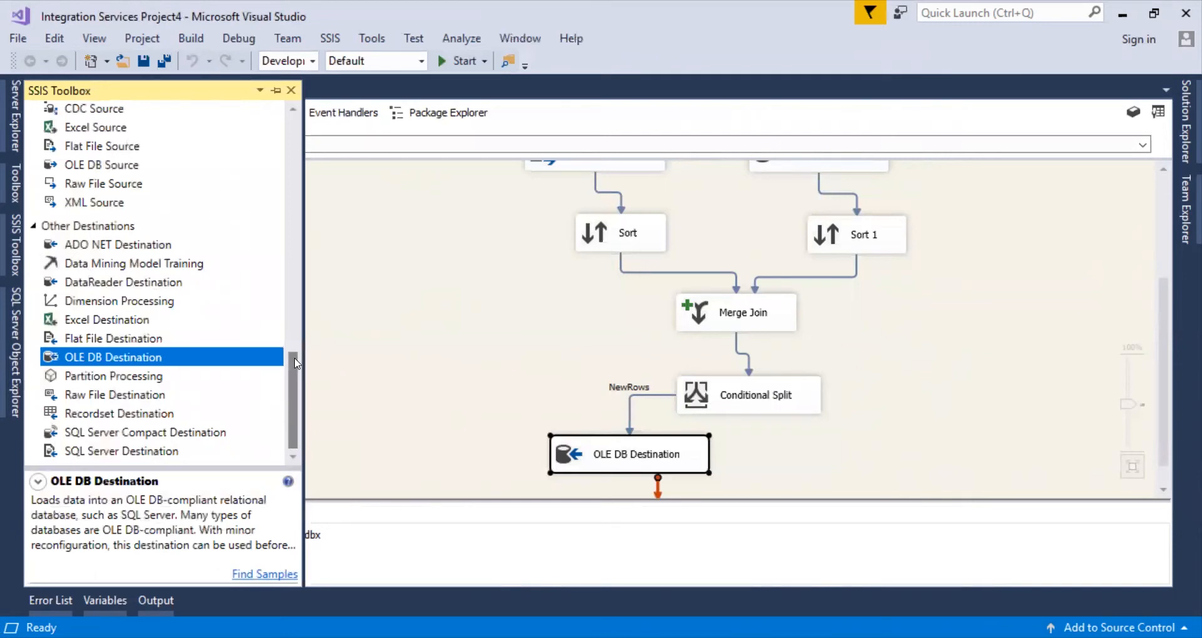
left_click_drag(296, 363, 201, 181)
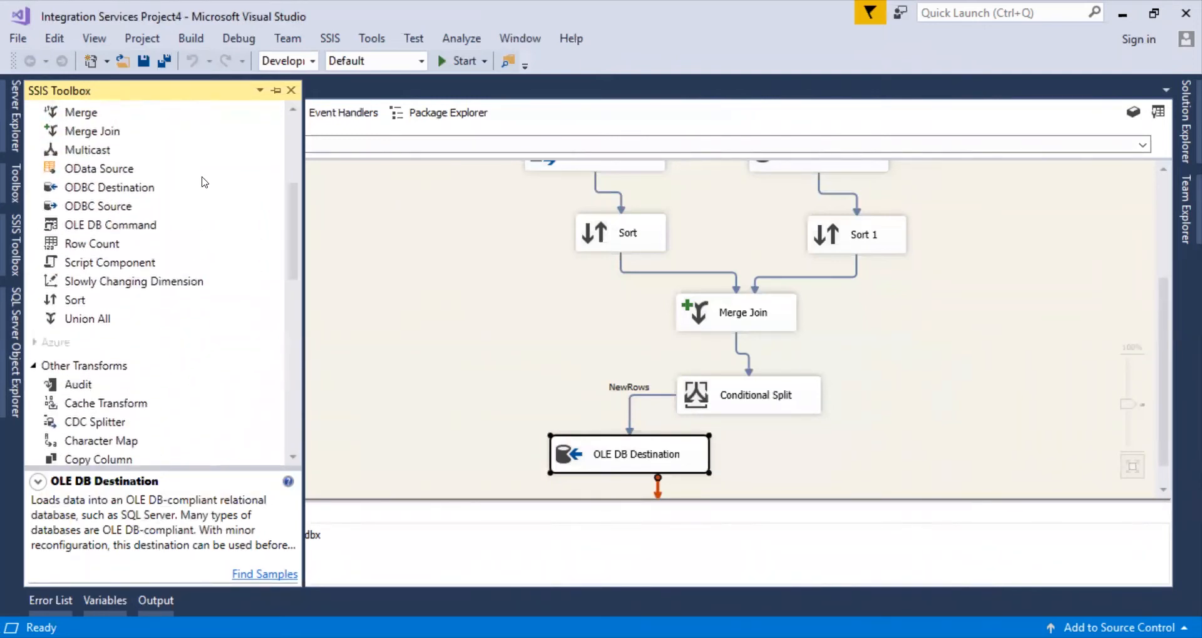
left_click_drag(142, 232, 882, 449)
Step: Connect the Conditional Split's UpdatedRows output to the OLE DB Command input
left_click(804, 396)
left_click(596, 326)
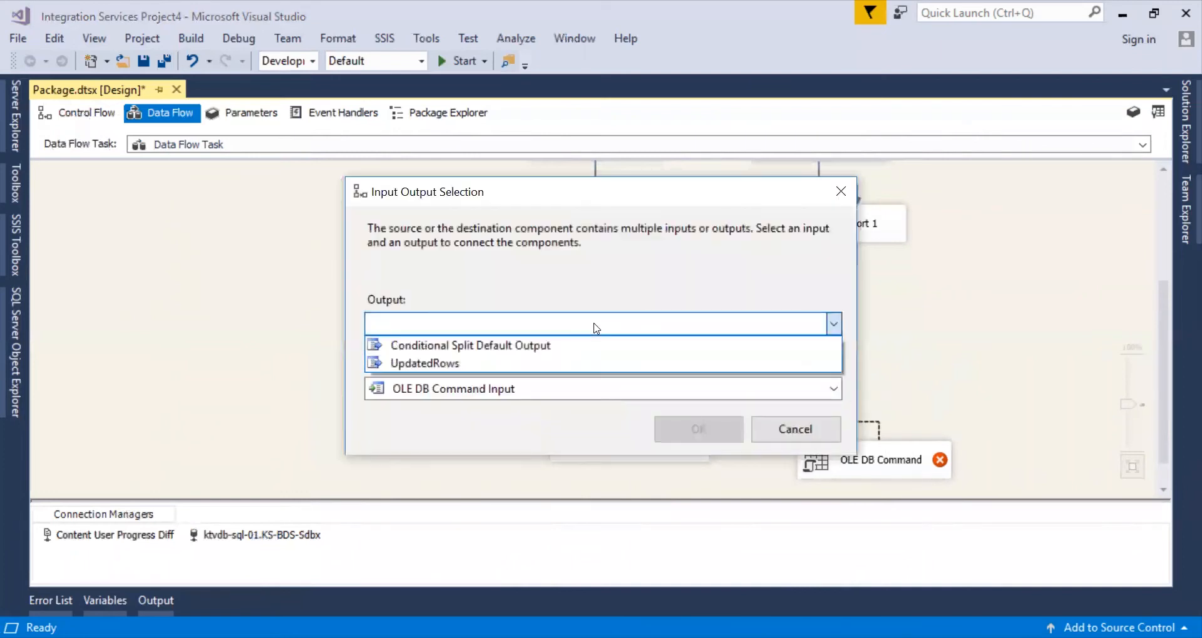
left_click(553, 362)
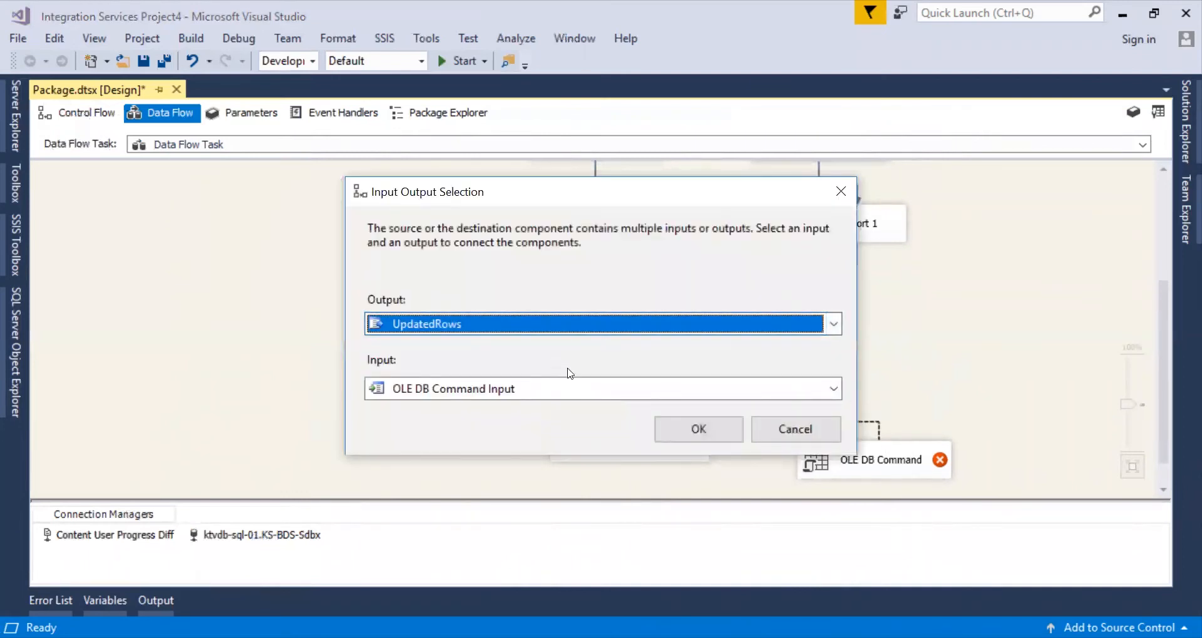
left_click(684, 432)
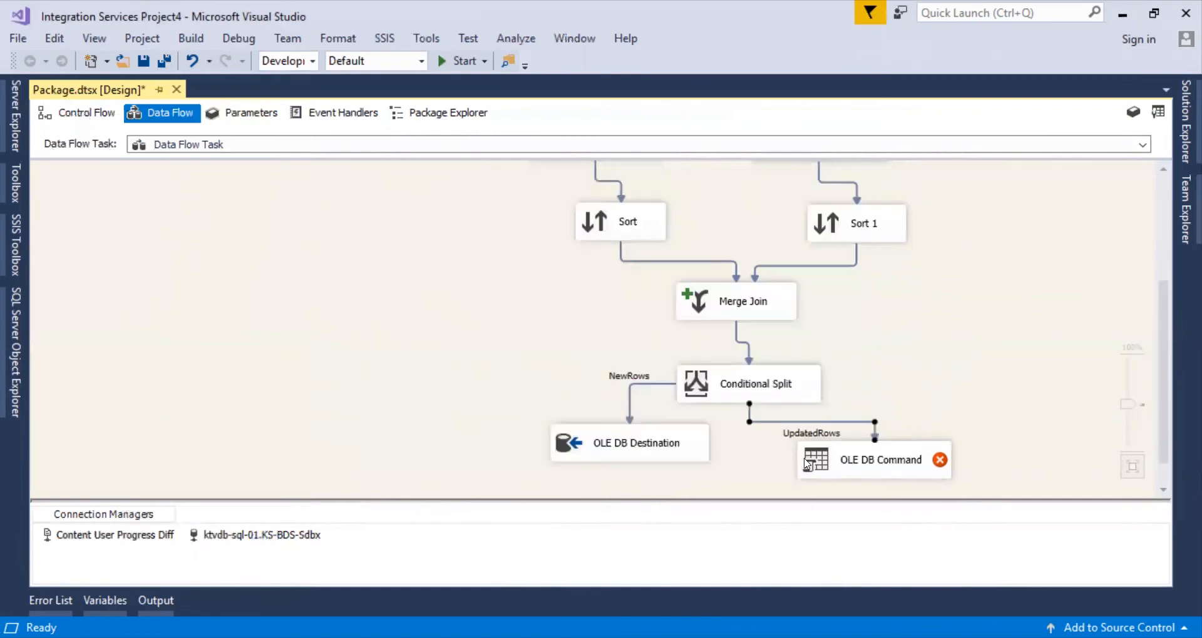
Step: Open the OLE DB Command's advanced editor and set its OleDbConnection connection manager to ktvdb-sql-01.KS-BDS-Sdbx
left_click(875, 468)
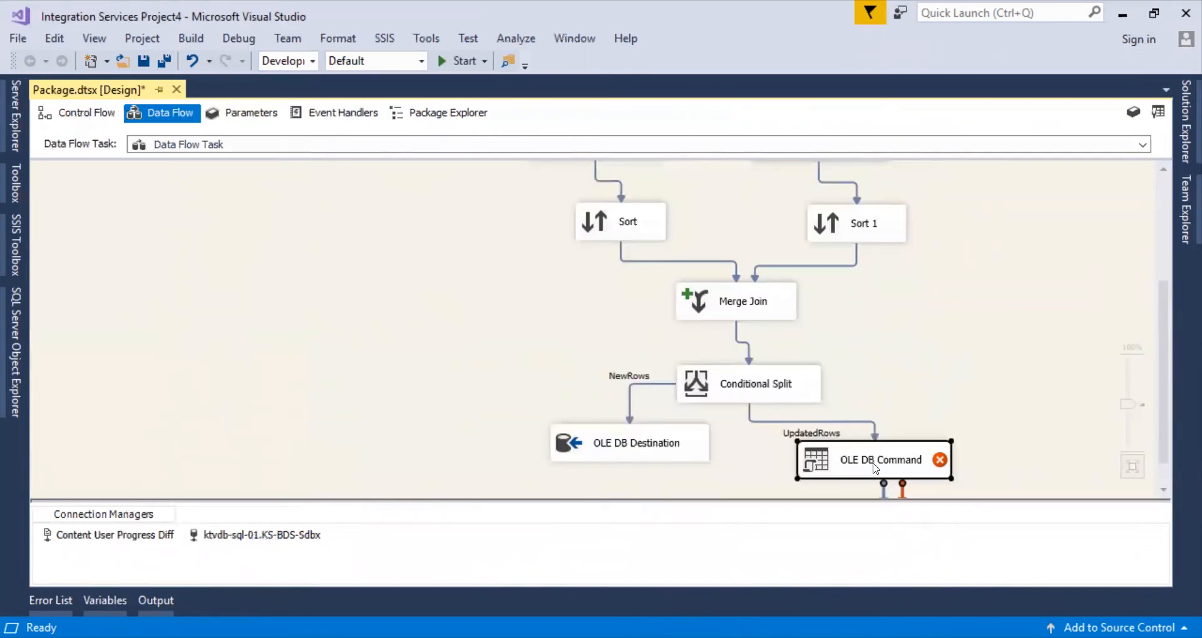
double_click(874, 468)
left_click(536, 244)
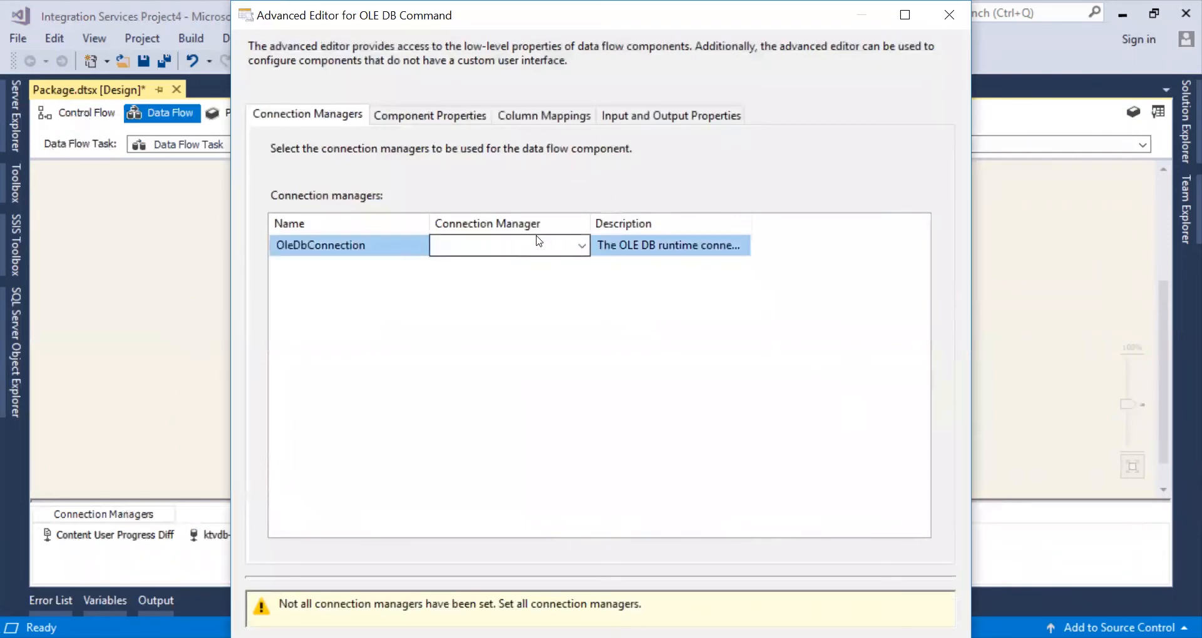
left_click(582, 245)
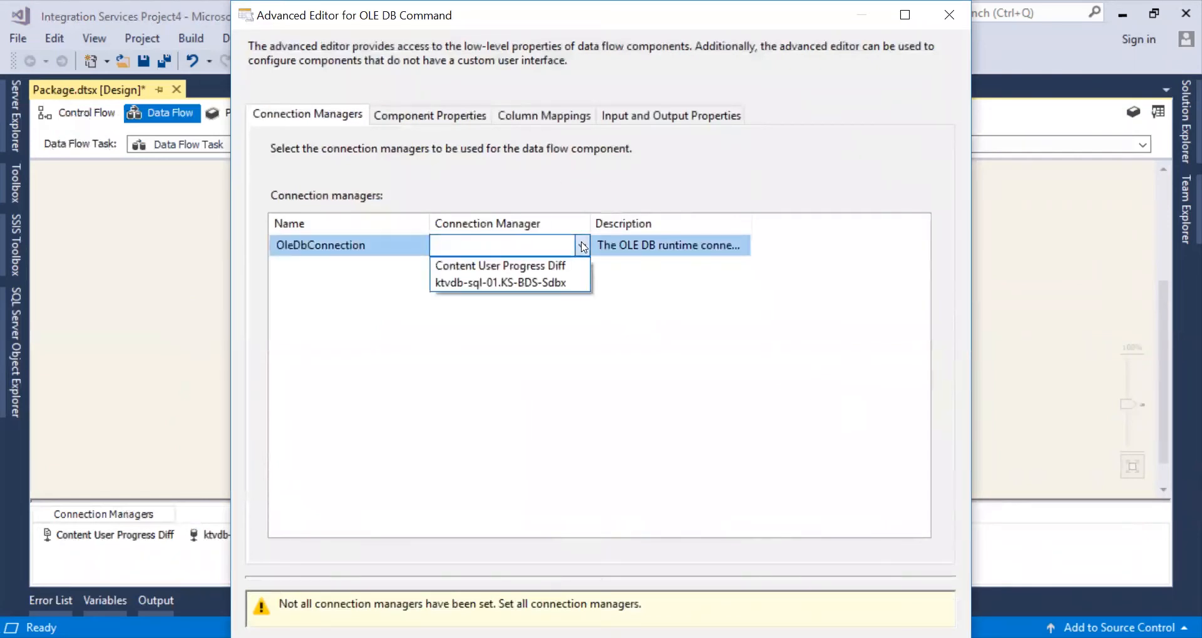
left_click(558, 280)
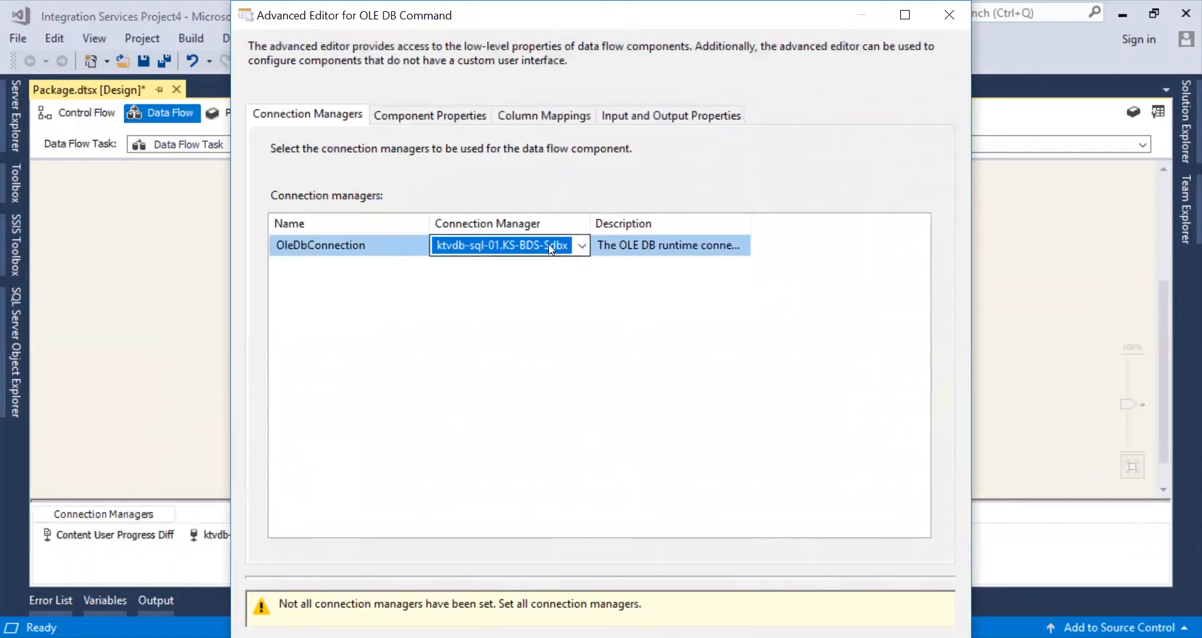
Step: Set the OLE DB Command's SqlCommand property to exec dbo.ETL_Update_ContentUserProgress followed by eleven comma-separated ? parameter placeholders
left_click(427, 114)
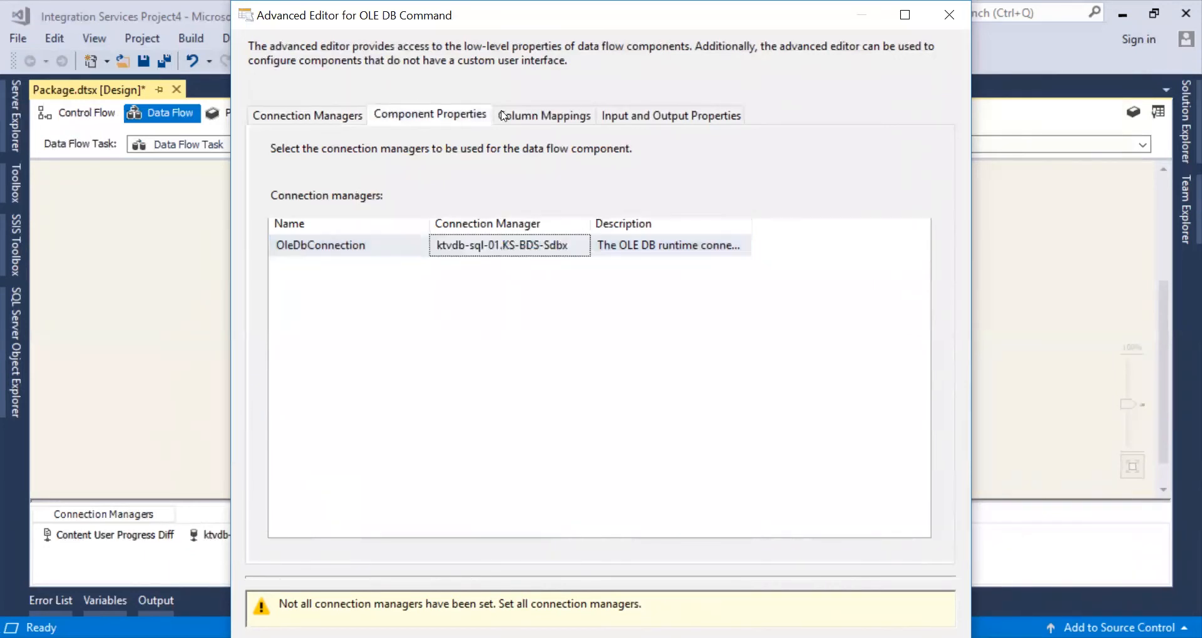
left_click_drag(931, 252, 937, 288)
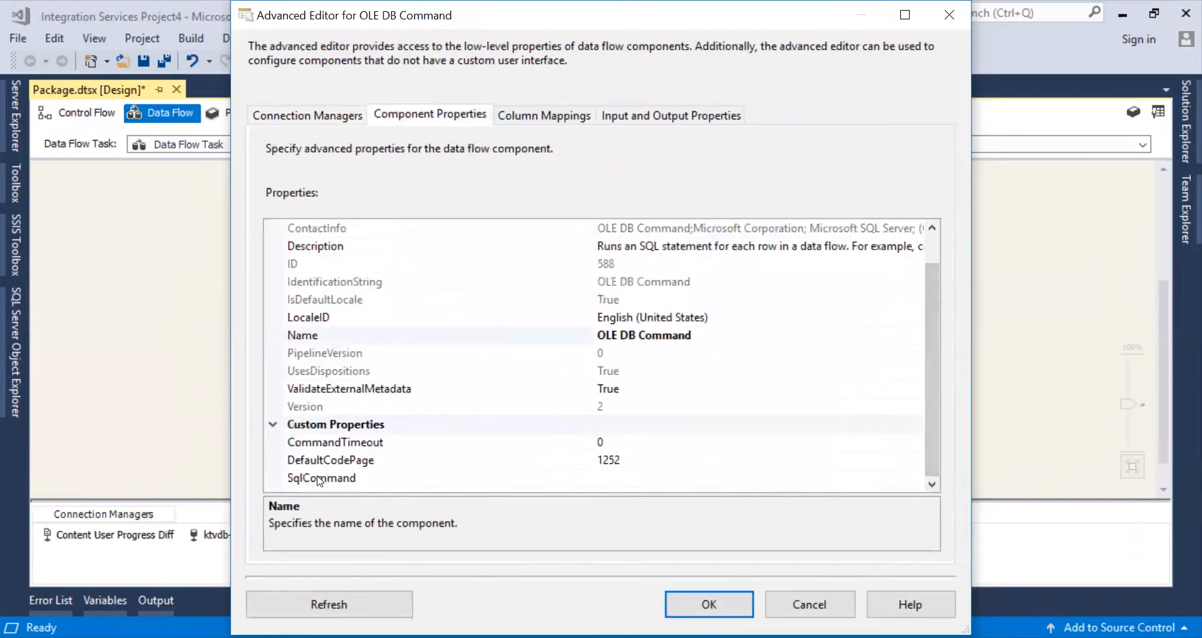
left_click(666, 480)
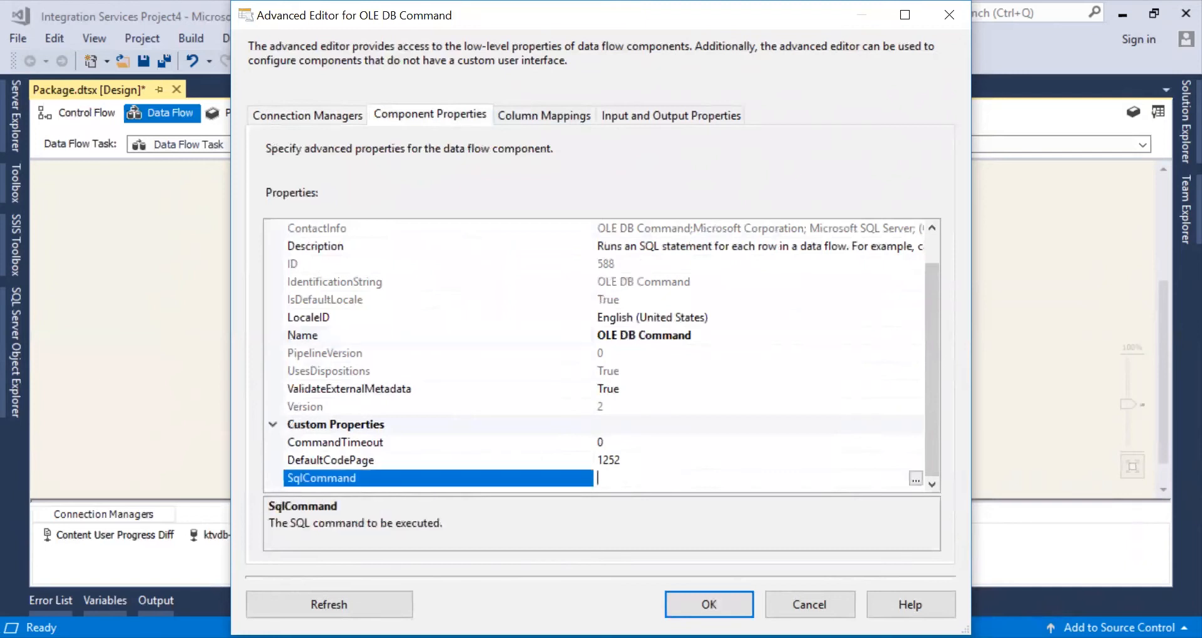
left_click(915, 480)
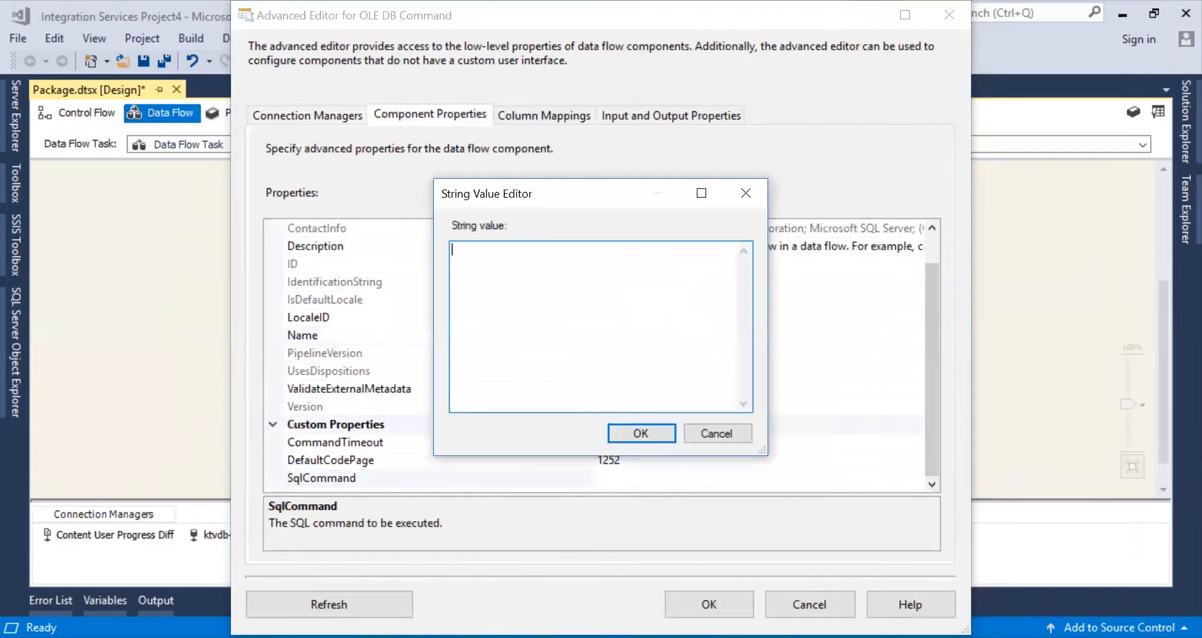
key("alt+Tab")
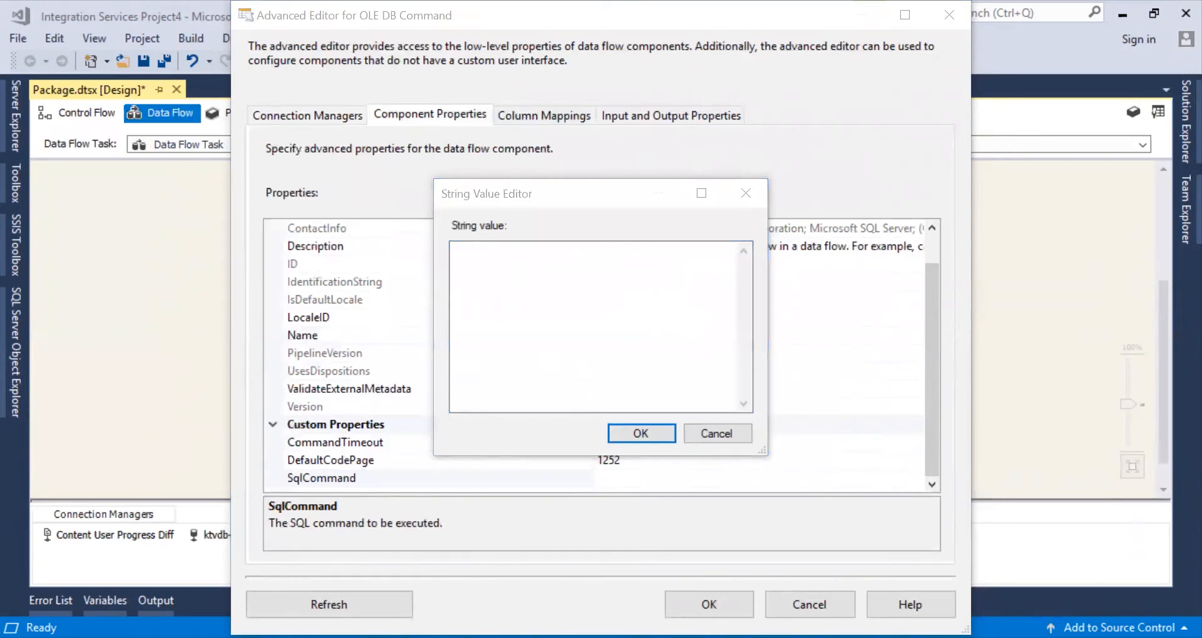
left_click(533, 280)
type("exec dbo.ETL_Update_ContentUserProgress ?,?,?,?,?,?,?,?,?,?,?,?,?")
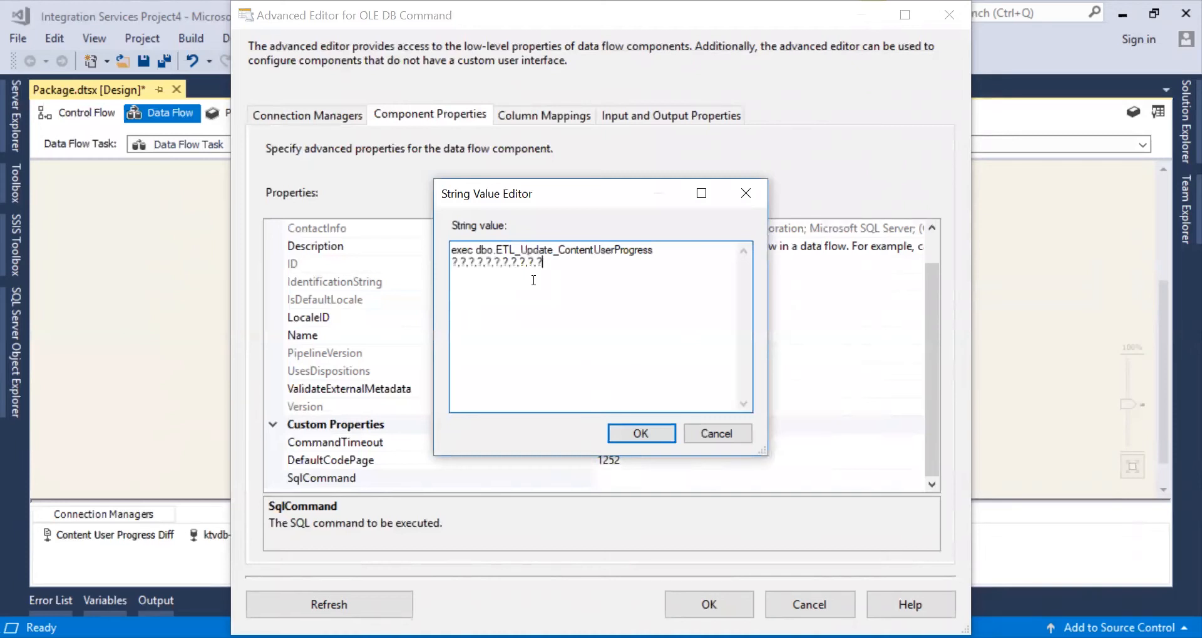
left_click(632, 436)
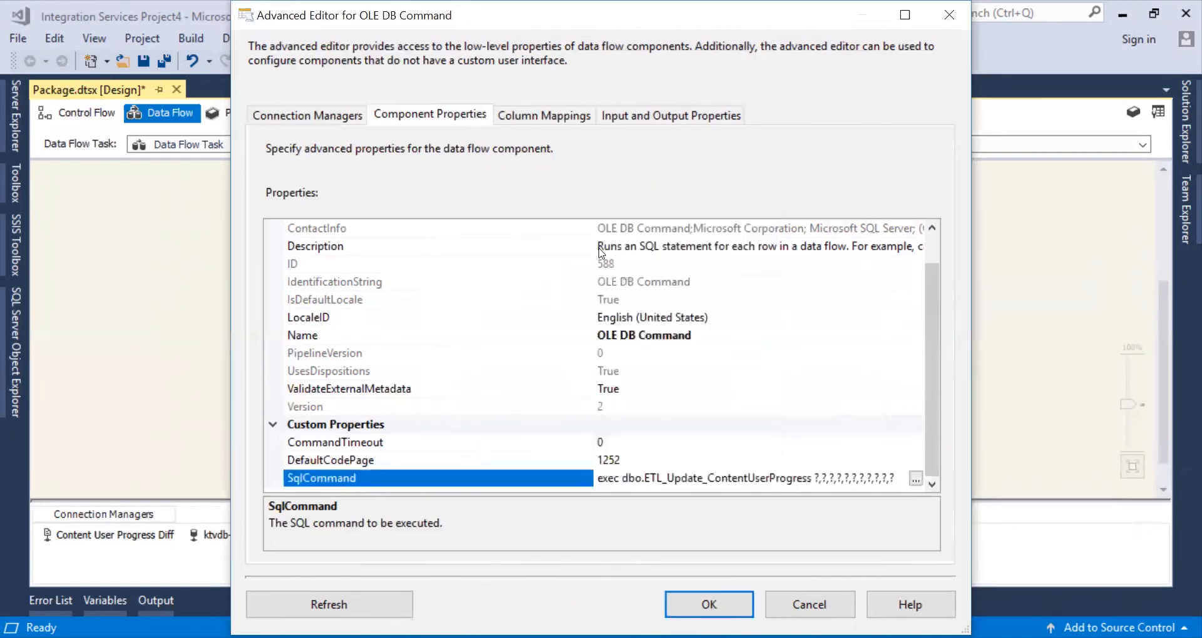
Step: Map the input columns ContentObjectId through IsSelfAssessComplete to the stored procedure parameters of the same name and accept the OLE DB Command settings
left_click(544, 116)
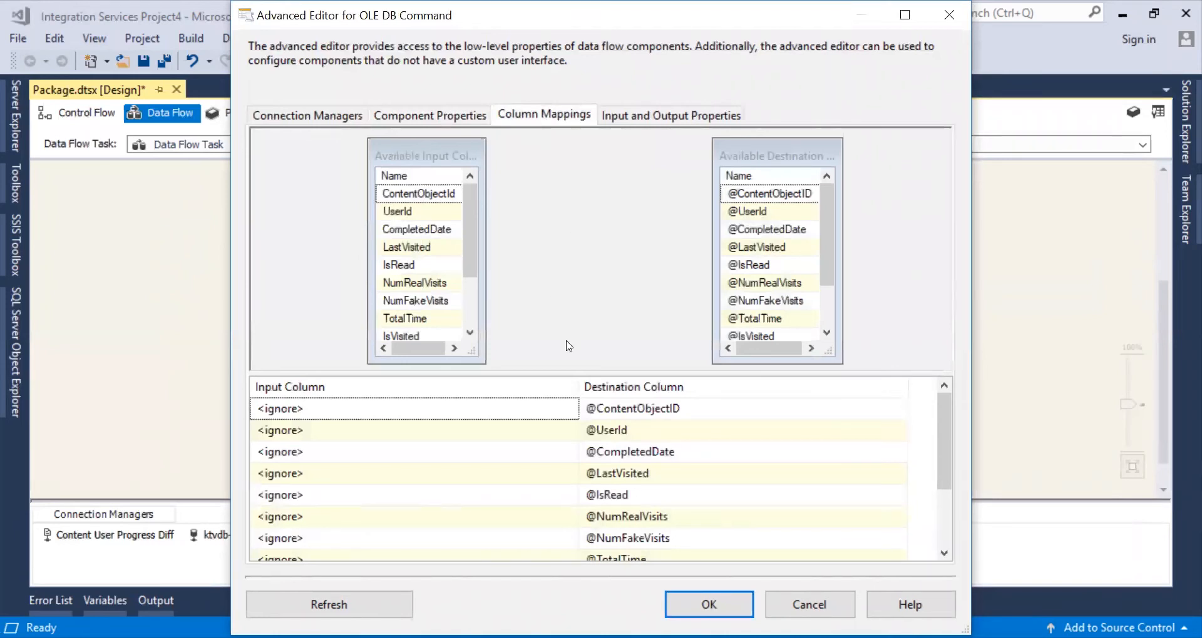
left_click(567, 414)
left_click(569, 409)
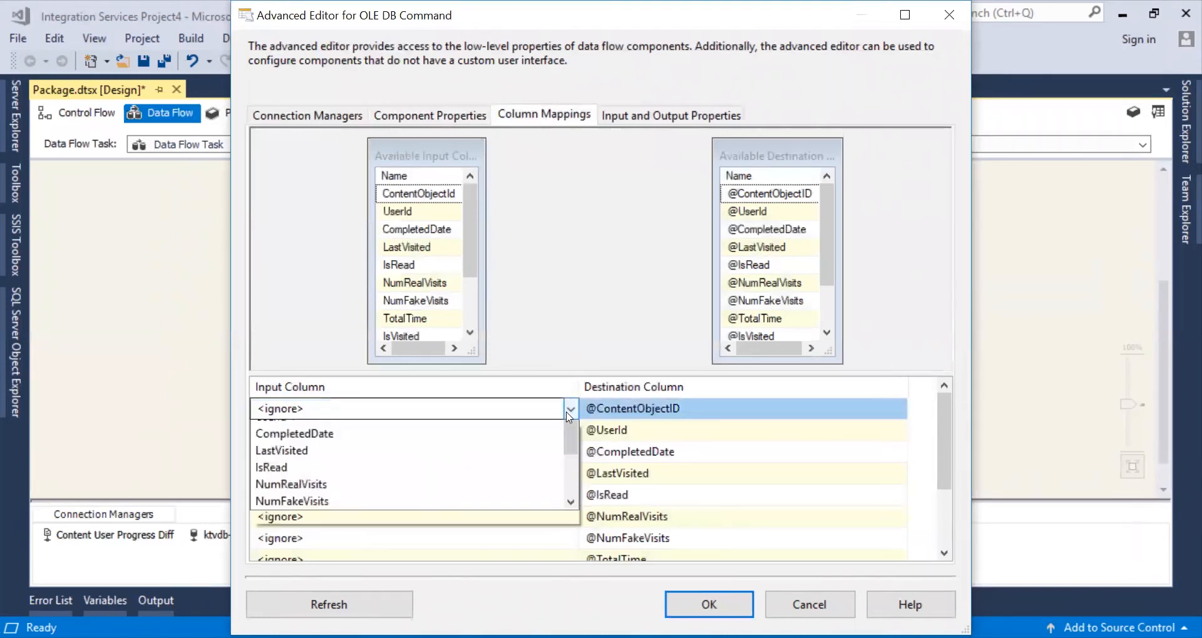
left_click(549, 444)
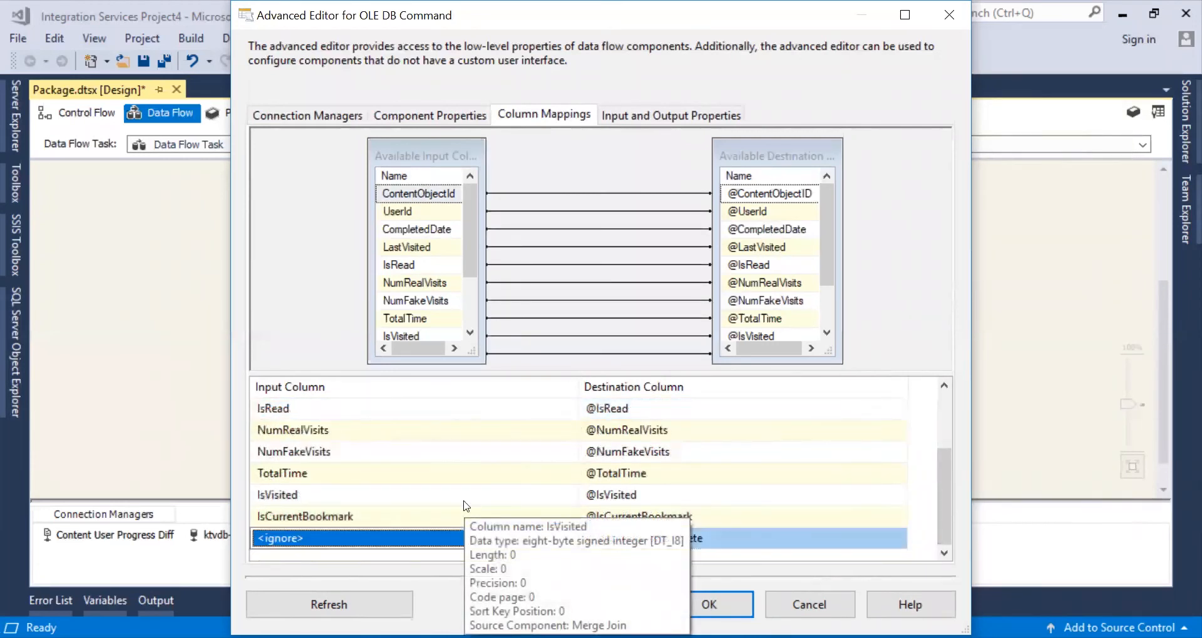
key("Down")
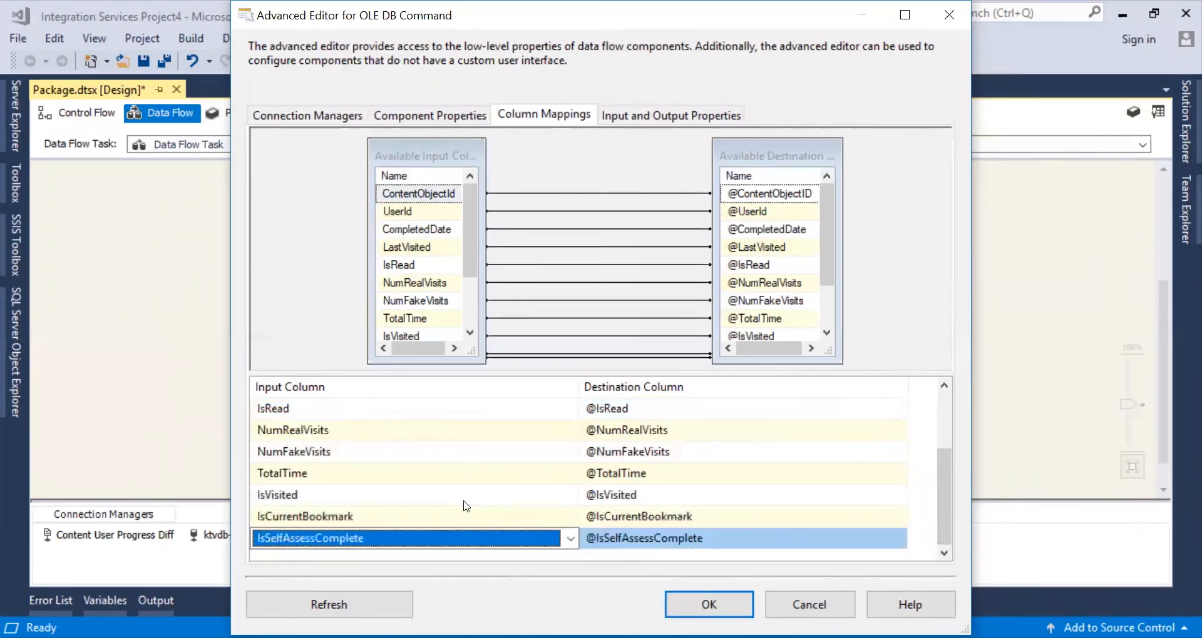
left_click_drag(467, 247, 471, 200)
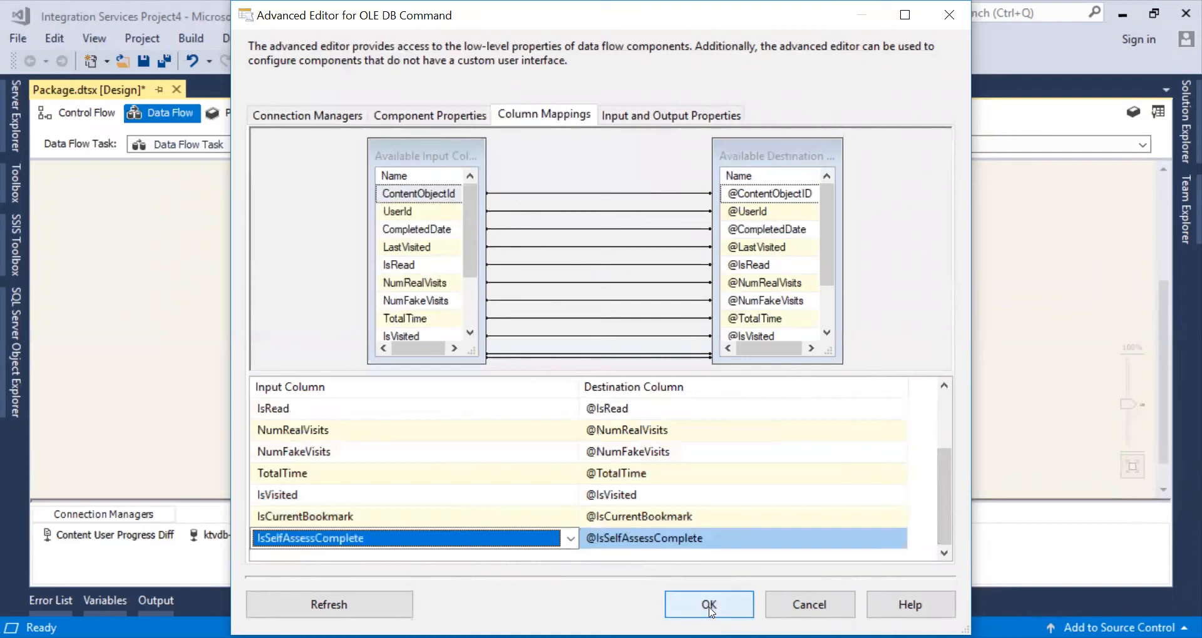
left_click(695, 118)
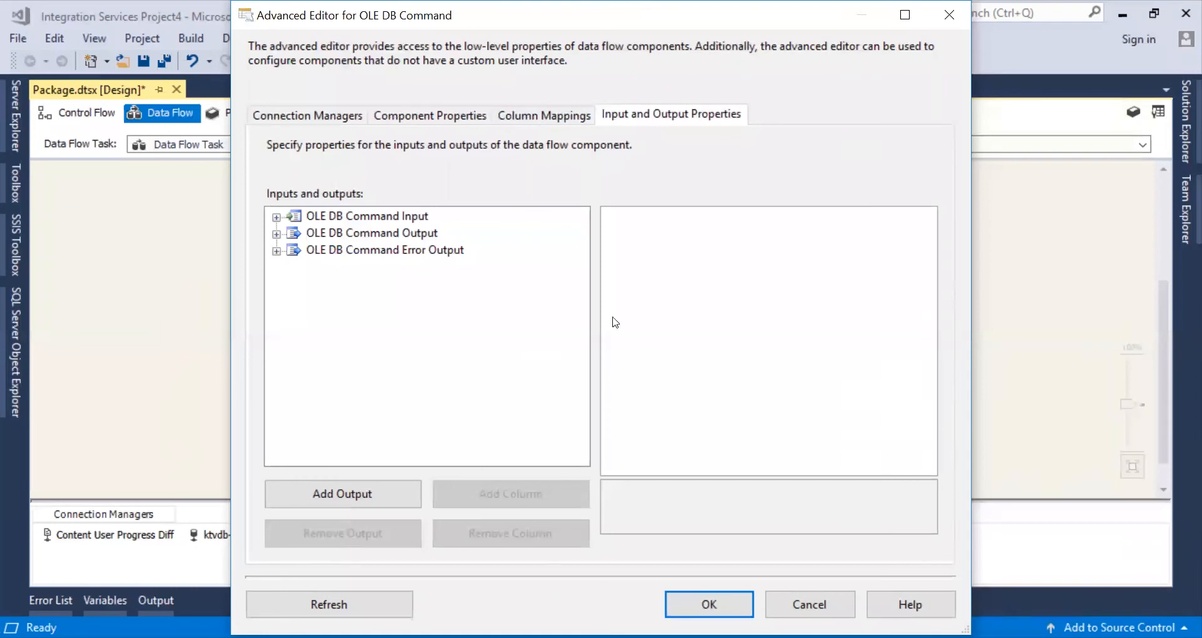
left_click(689, 603)
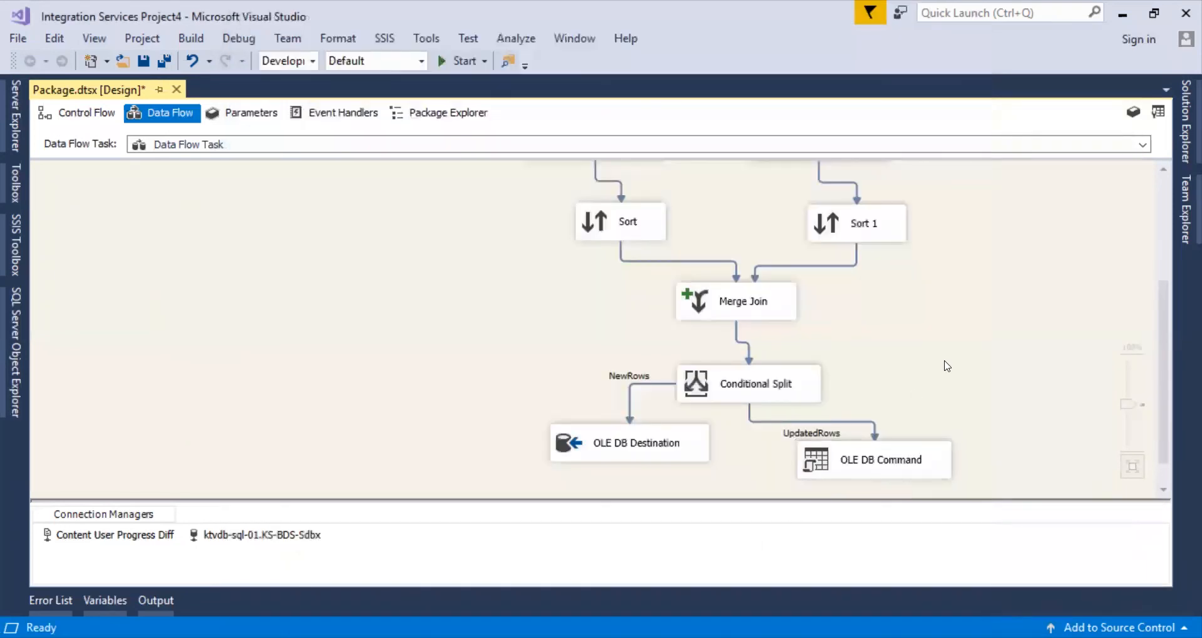
left_click_drag(1165, 340, 1179, 292)
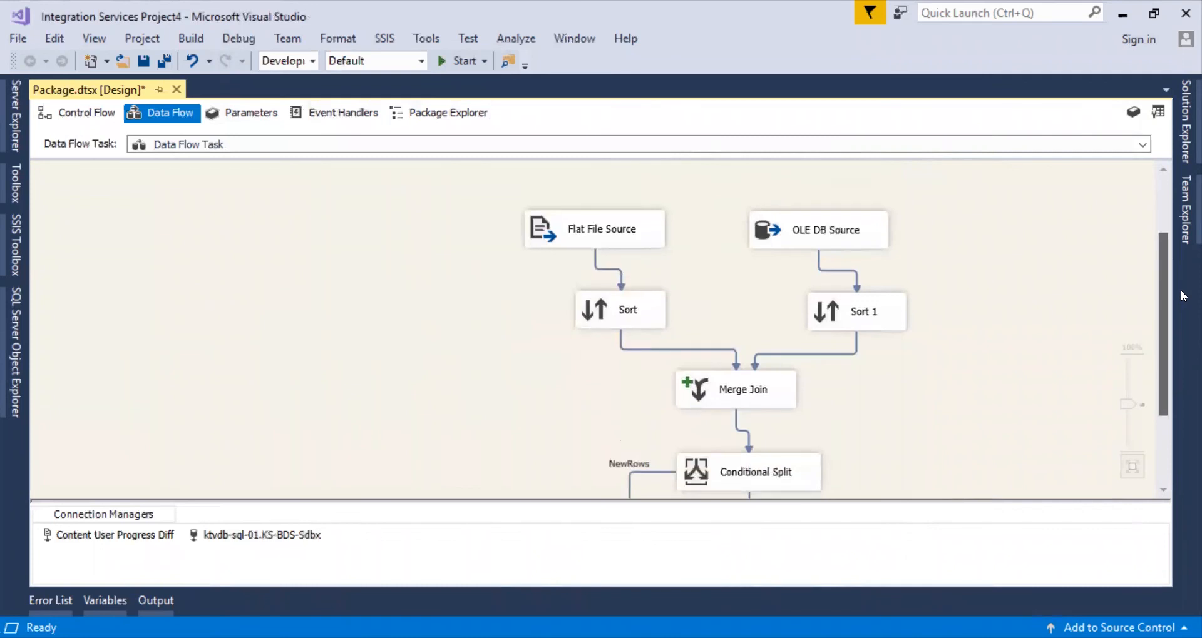
left_click_drag(1181, 292, 1168, 349)
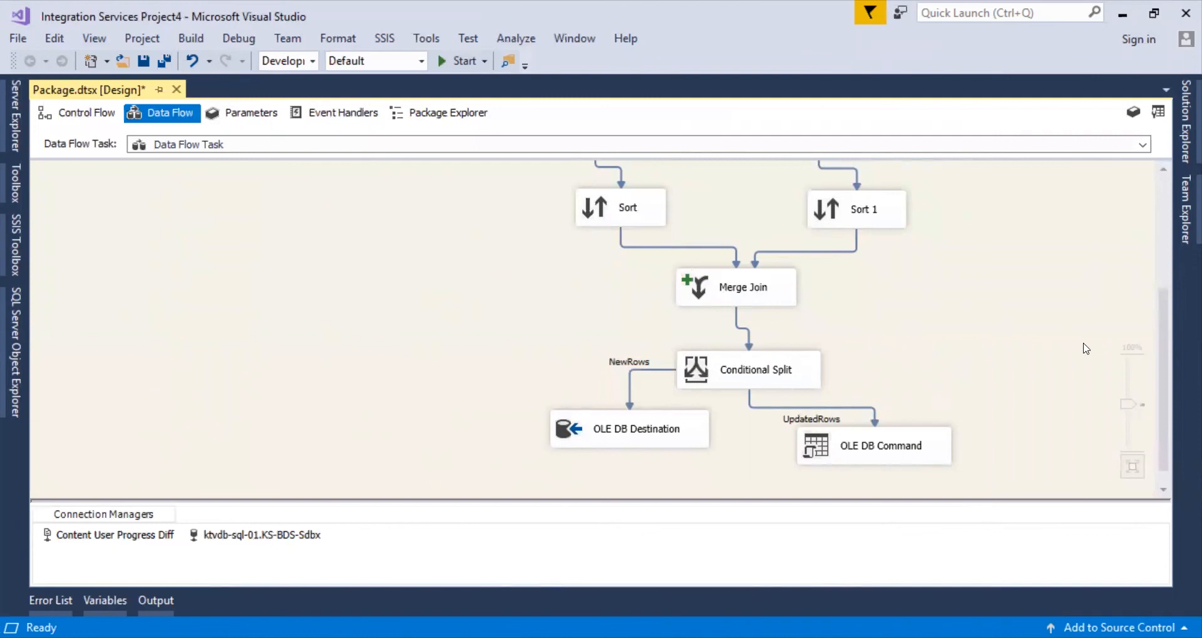
mouse_move(1161, 348)
left_mouse_down()
mouse_move(1165, 249)
mouse_move(1166, 335)
left_mouse_up()
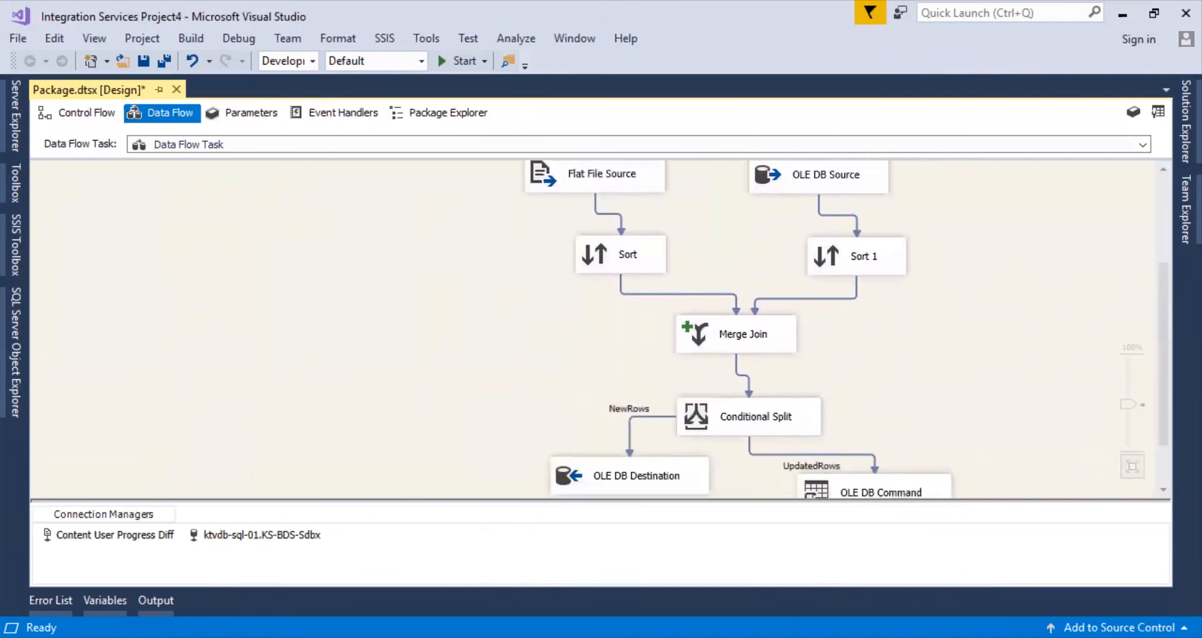